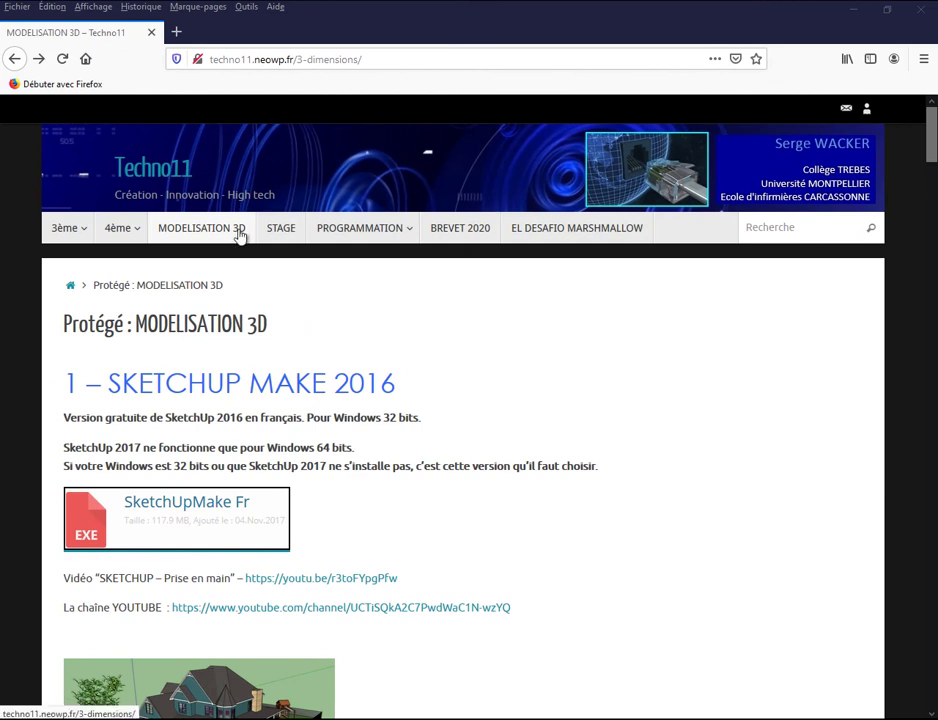
# Open the 'TP_ créer une table design' exercise PDF from the MODELISATION 3D page
pyautogui.scroll(-1, 460, 394)
pyautogui.scroll(-5, 460, 394)
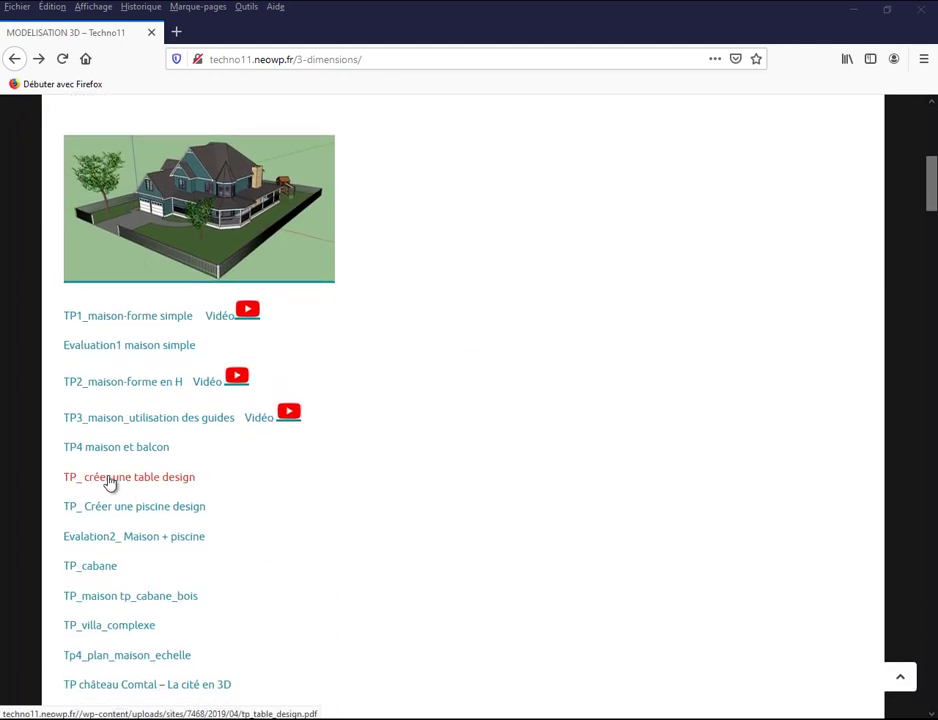
pyautogui.click(124, 485)
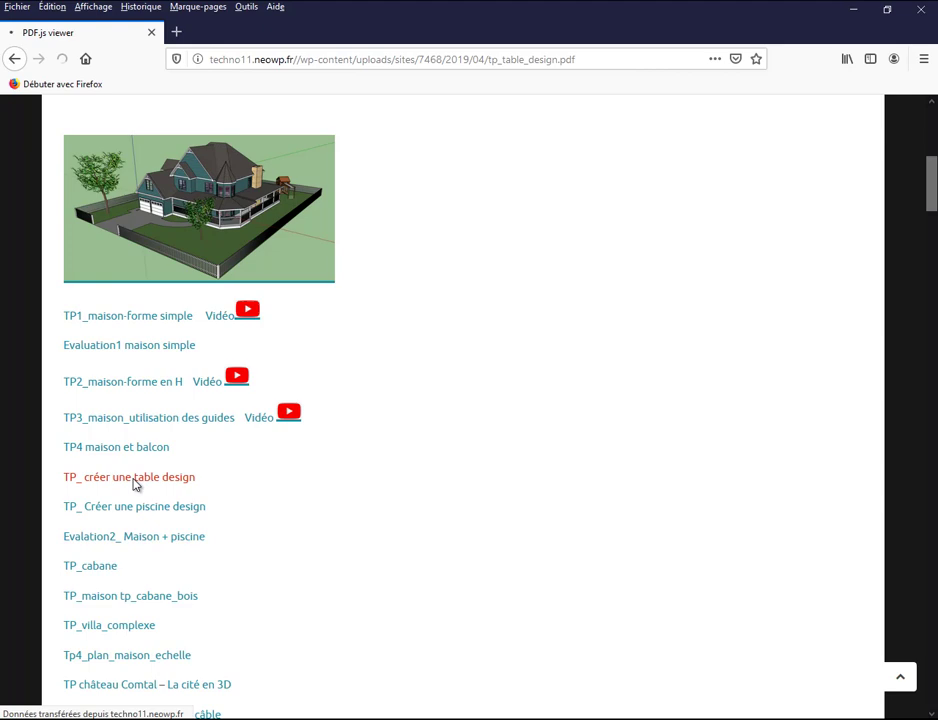
# Scroll through every page of tp_table_design.pdf, then back up to the top of page 1
pyautogui.scroll(4, 592, 388)
pyautogui.scroll(8, 592, 390)
pyautogui.scroll(8, 592, 390)
pyautogui.scroll(8, 592, 390)
pyautogui.scroll(8, 592, 390)
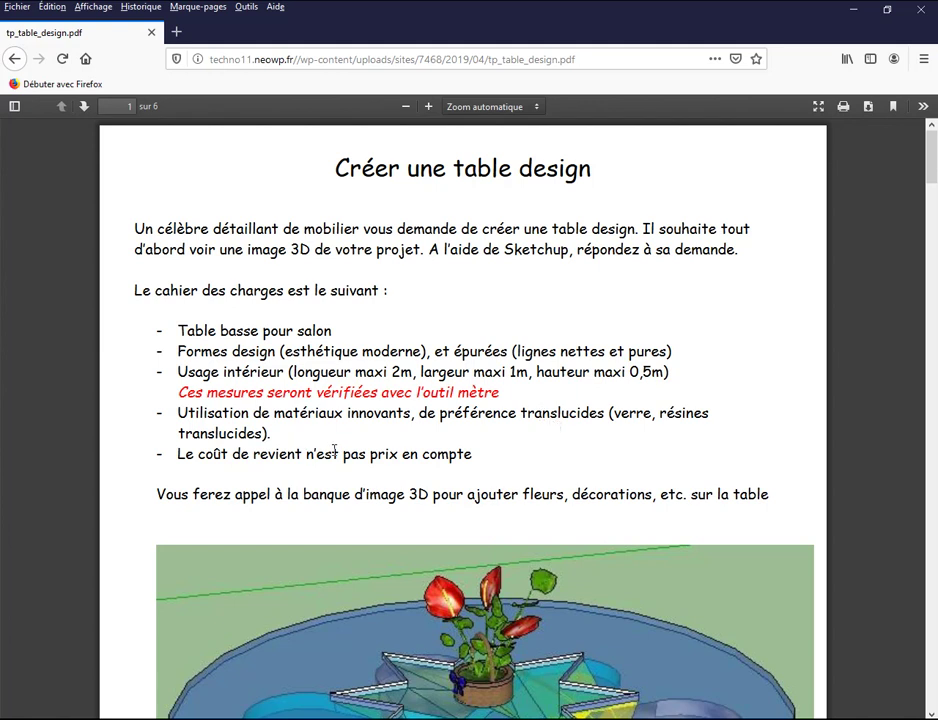
pyautogui.scroll(-2, 334, 451)
pyautogui.scroll(-2, 335, 454)
pyautogui.scroll(-2, 335, 454)
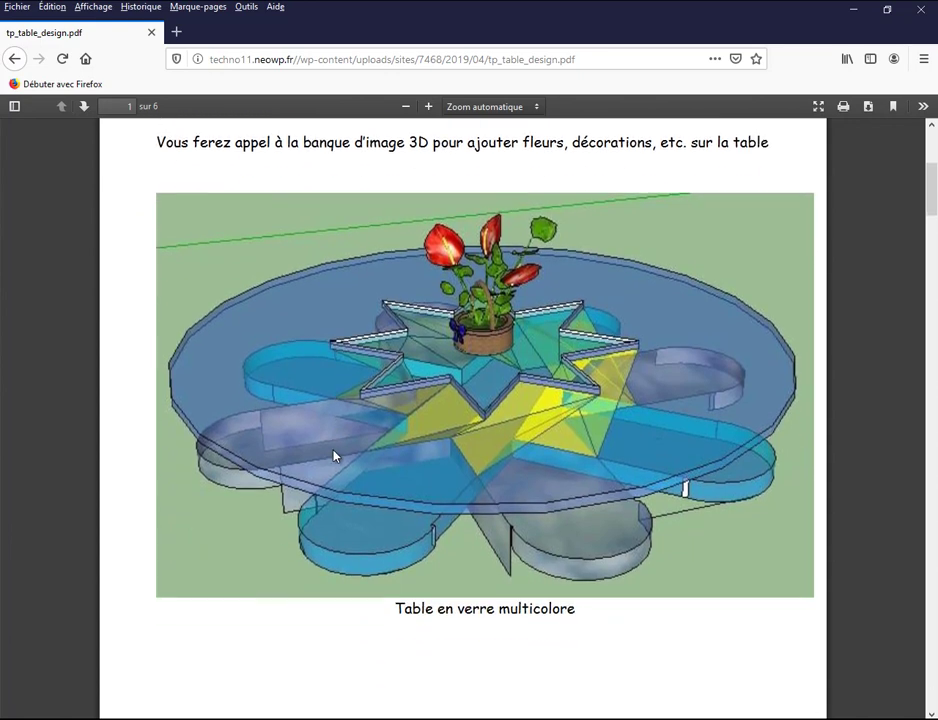
pyautogui.scroll(-3, 334, 456)
pyautogui.scroll(-3, 334, 456)
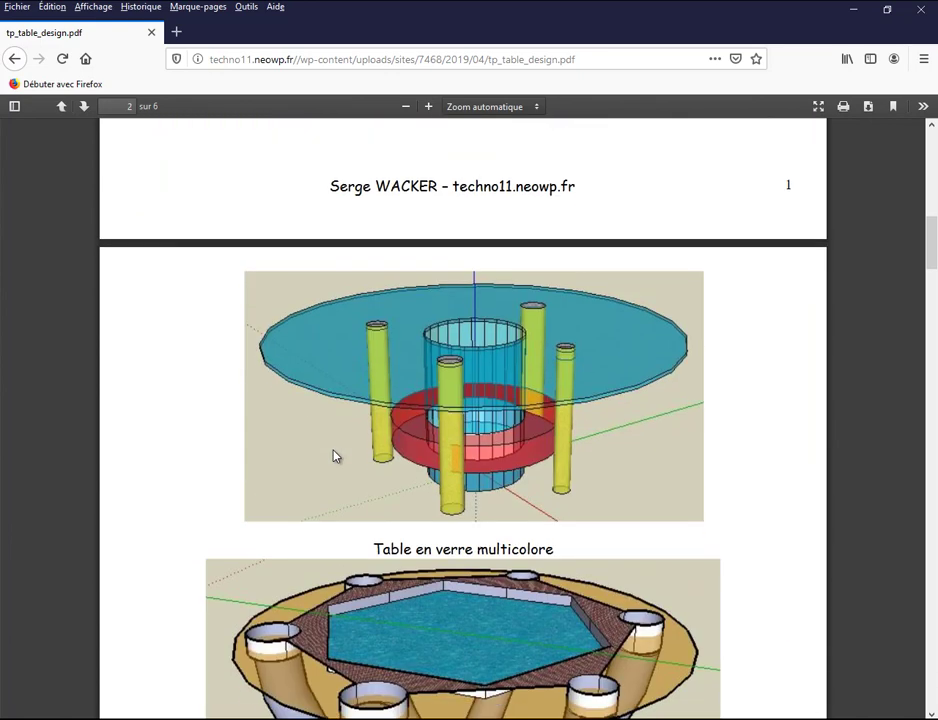
pyautogui.scroll(-2, 334, 456)
pyautogui.scroll(-2, 334, 456)
pyautogui.scroll(-2, 334, 456)
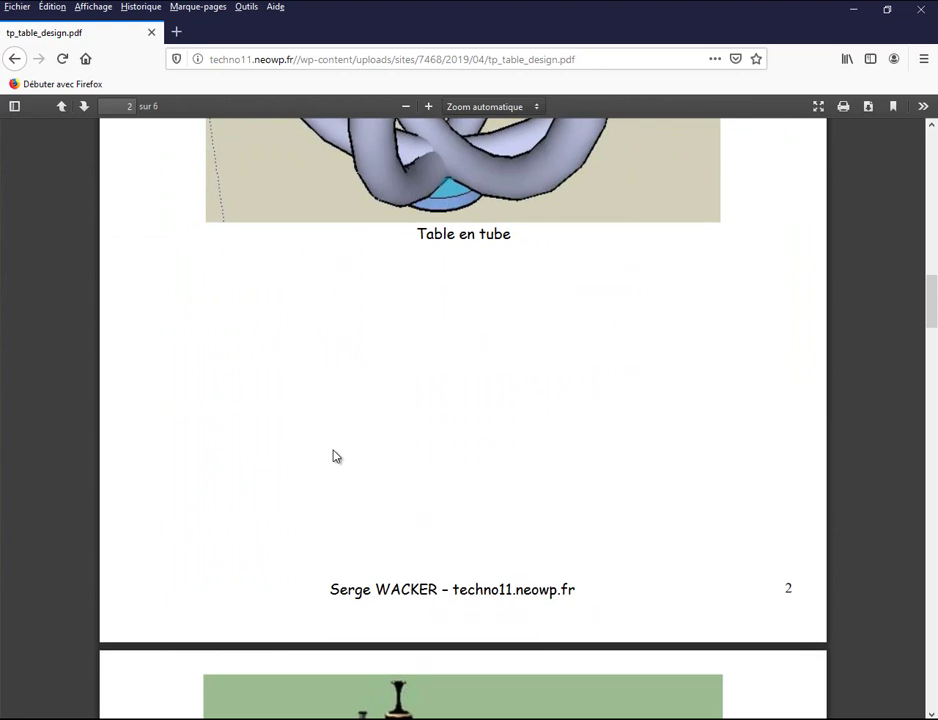
pyautogui.scroll(-2, 336, 456)
pyautogui.scroll(-2, 336, 456)
pyautogui.scroll(-2, 336, 456)
pyautogui.scroll(-3, 336, 456)
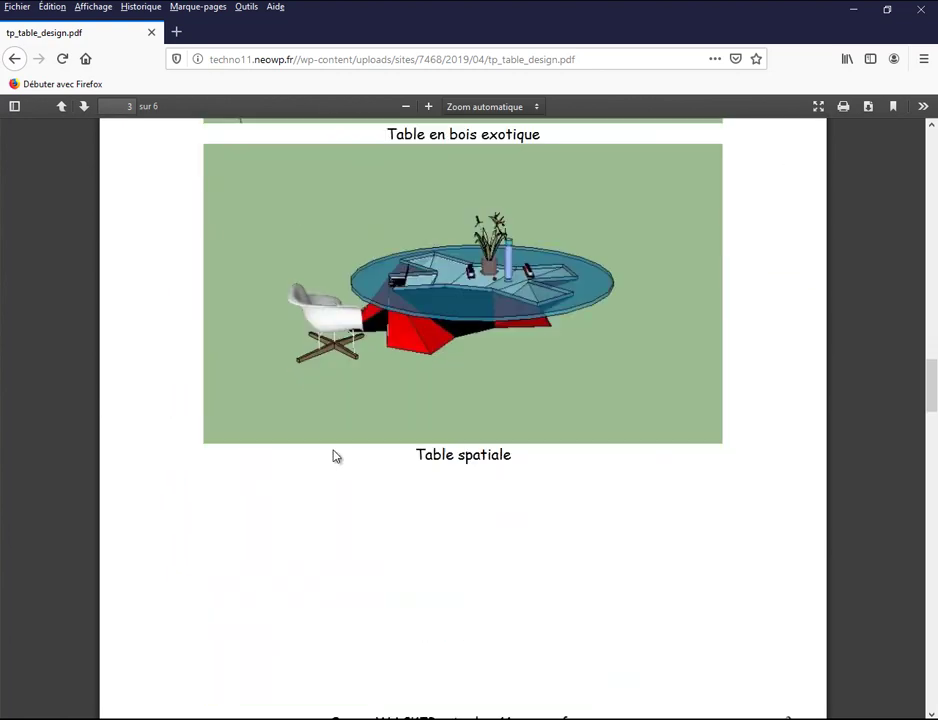
pyautogui.scroll(-2, 336, 456)
pyautogui.scroll(-3, 335, 455)
pyautogui.scroll(-2, 335, 455)
pyautogui.scroll(-1, 335, 455)
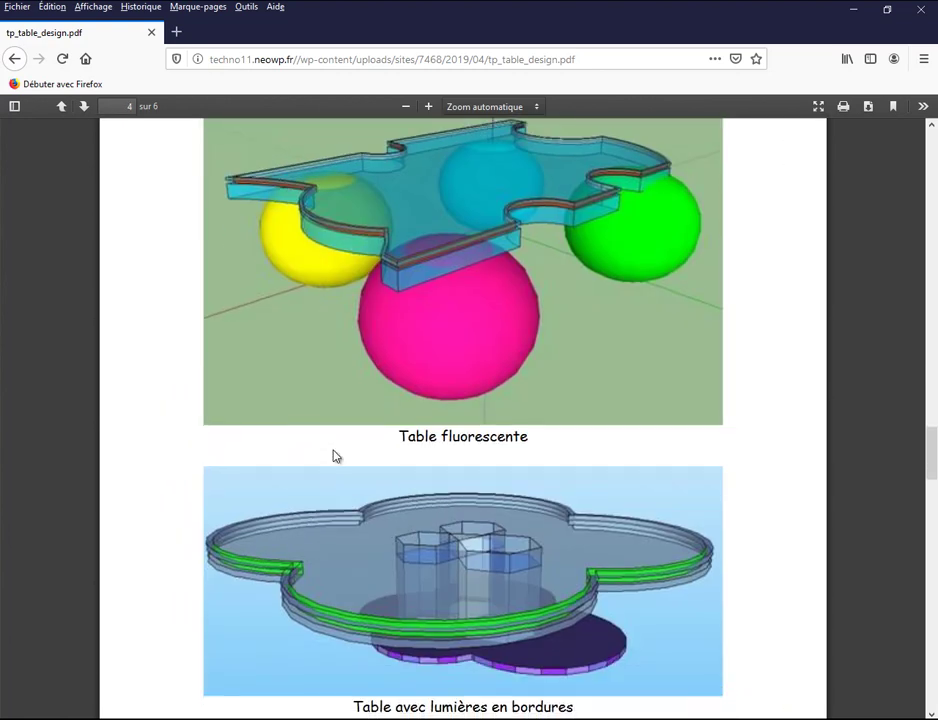
pyautogui.scroll(-2, 335, 456)
pyautogui.scroll(-2, 335, 456)
pyautogui.scroll(-1, 335, 456)
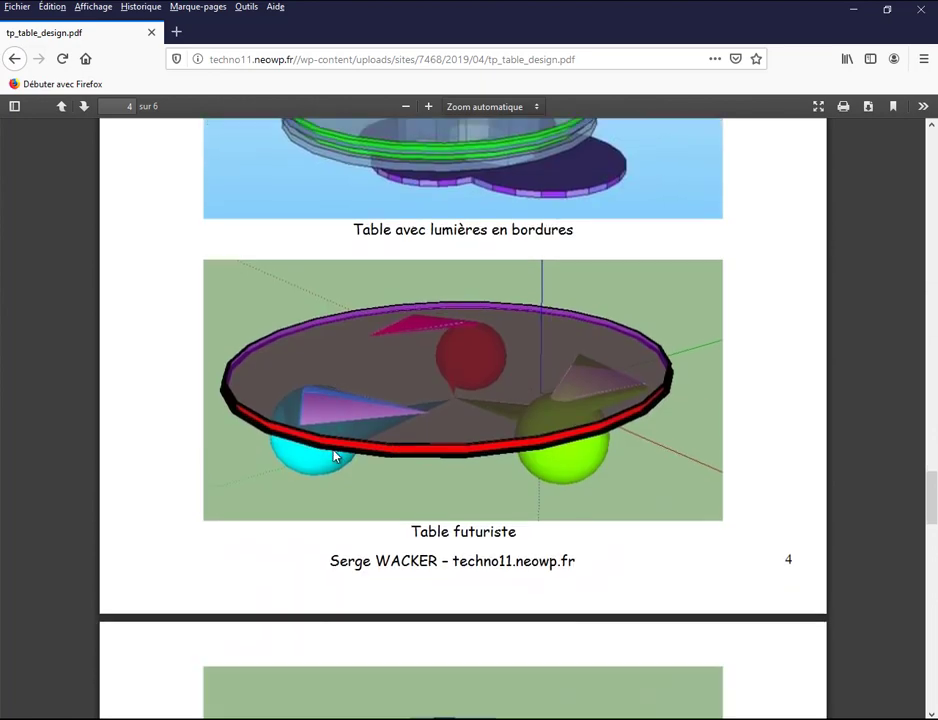
pyautogui.scroll(-2, 335, 456)
pyautogui.scroll(5, 335, 456)
pyautogui.scroll(5, 335, 456)
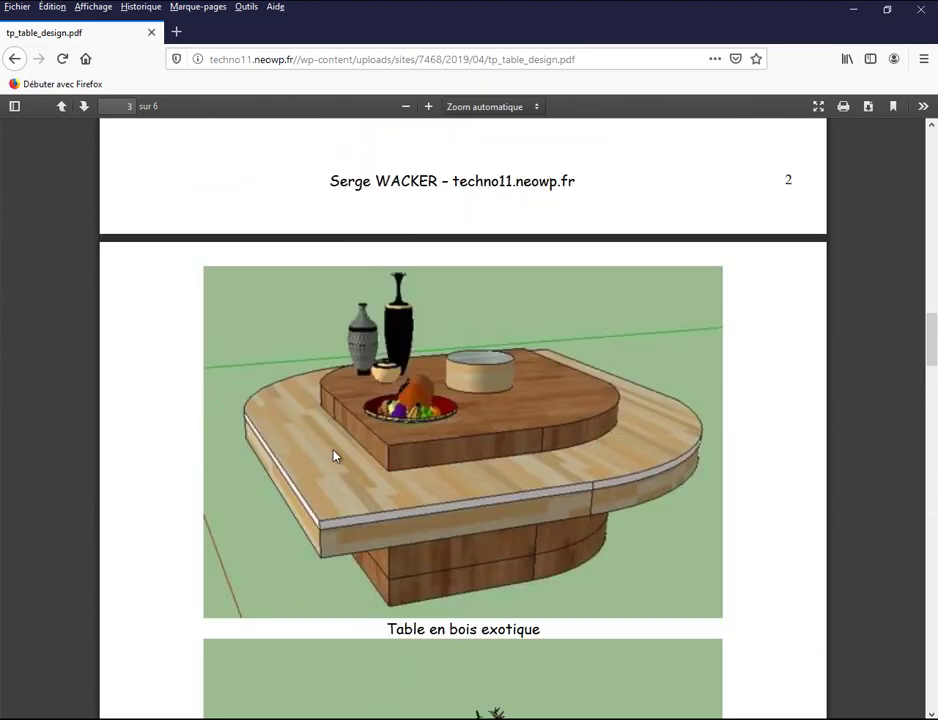
pyautogui.scroll(4, 335, 456)
pyautogui.scroll(3, 335, 456)
pyautogui.scroll(3, 335, 456)
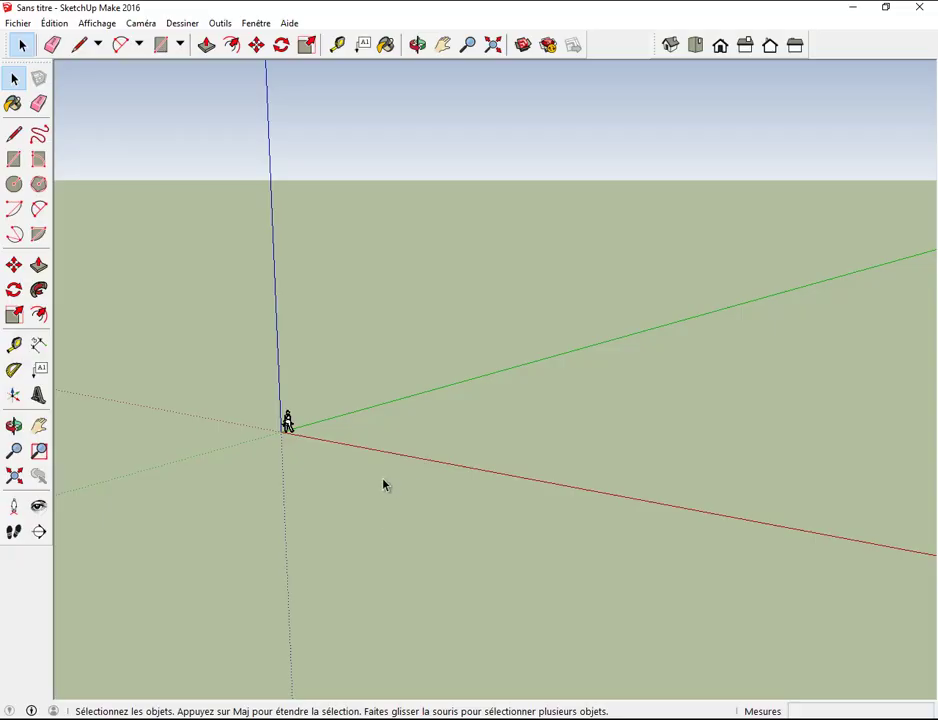
# Erase the default person figure and switch to the Top (Dessus) view
pyautogui.scroll(3, 293, 446)
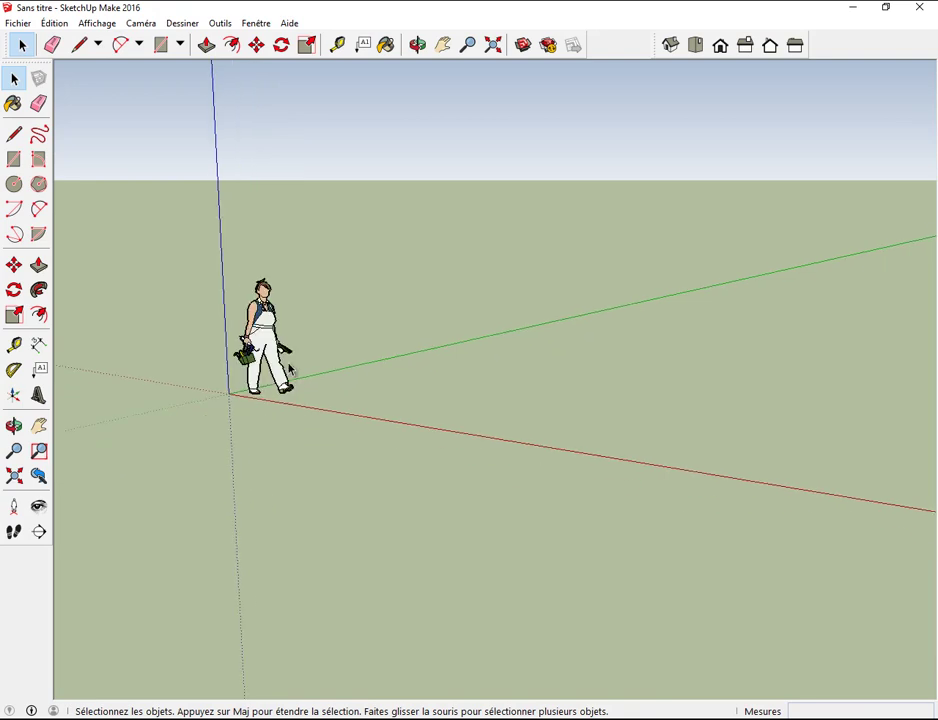
pyautogui.rightClick(274, 343)
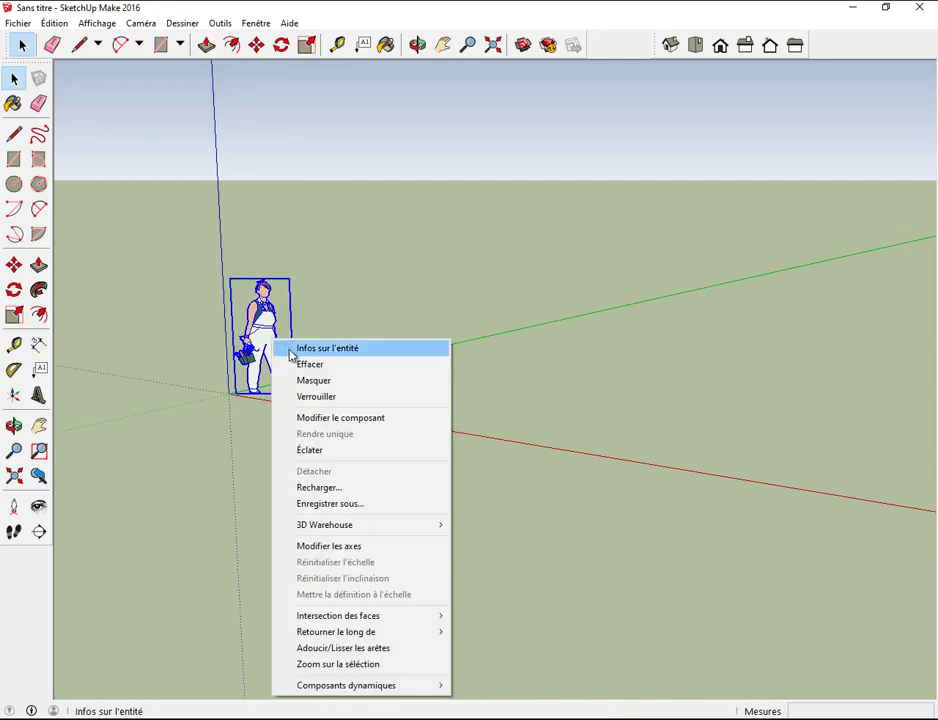
pyautogui.click(311, 365)
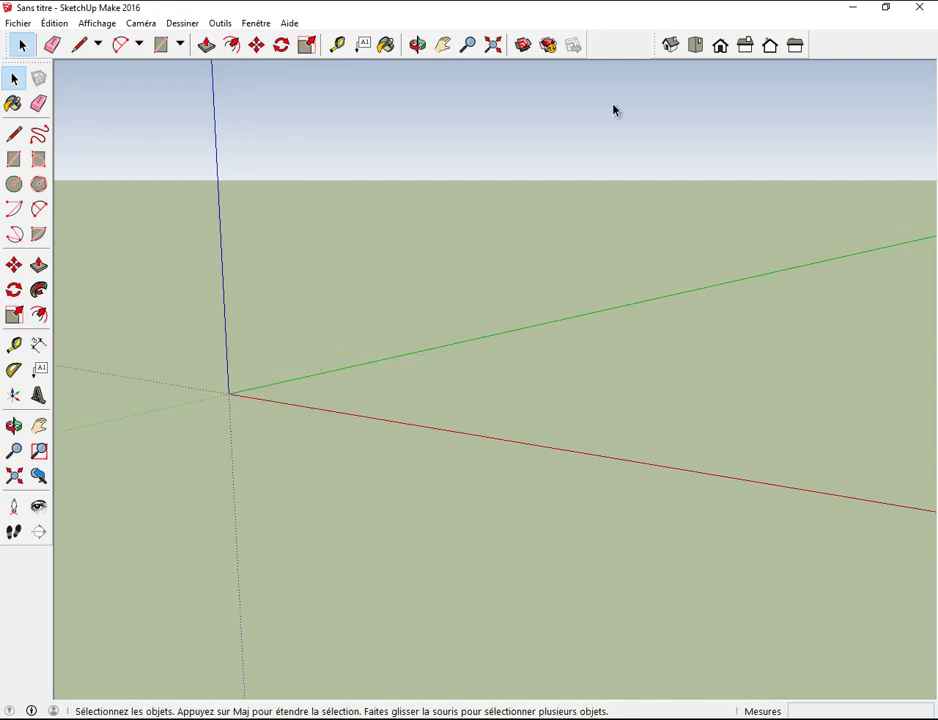
pyautogui.click(696, 50)
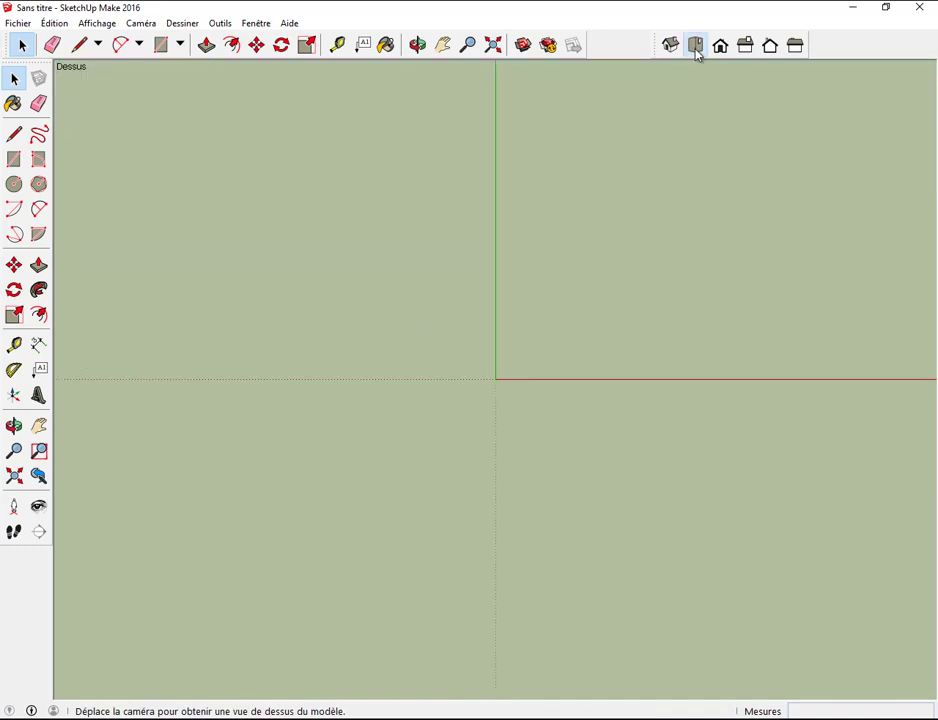
# Draw a 2 m by 2 m rectangle from the origin and select its face
pyautogui.click(166, 47)
pyautogui.click(496, 379)
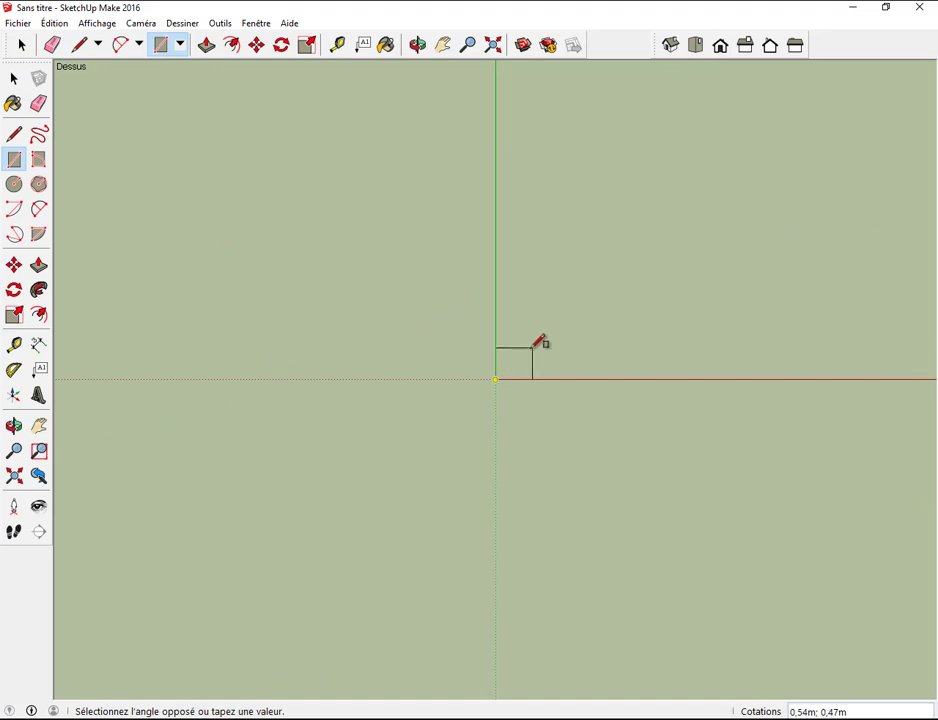
pyautogui.click(578, 313)
pyautogui.write('2;2')
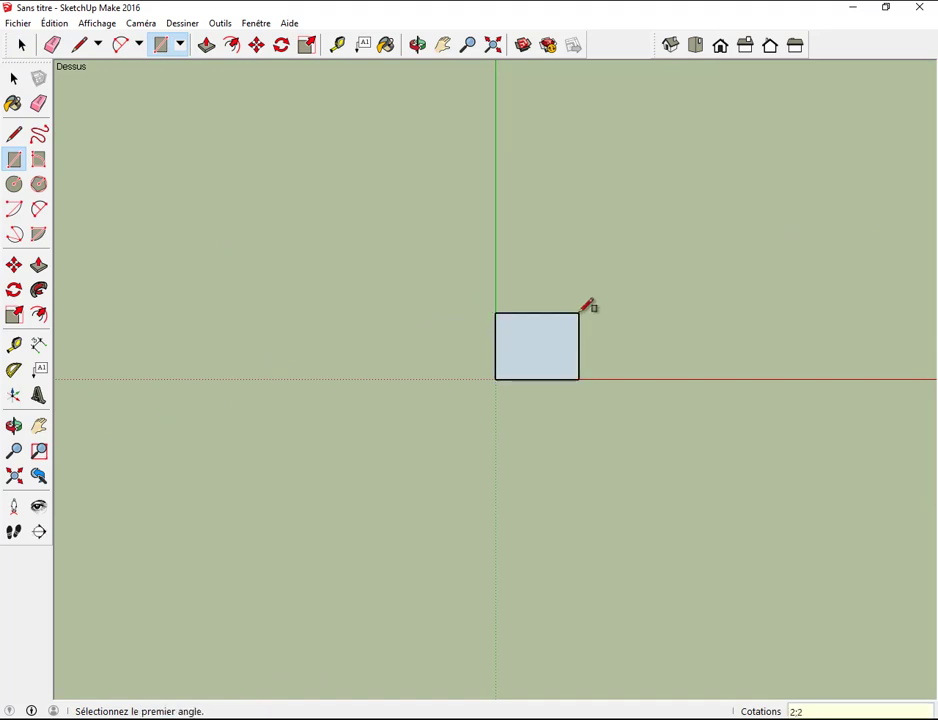
pyautogui.press('Return')
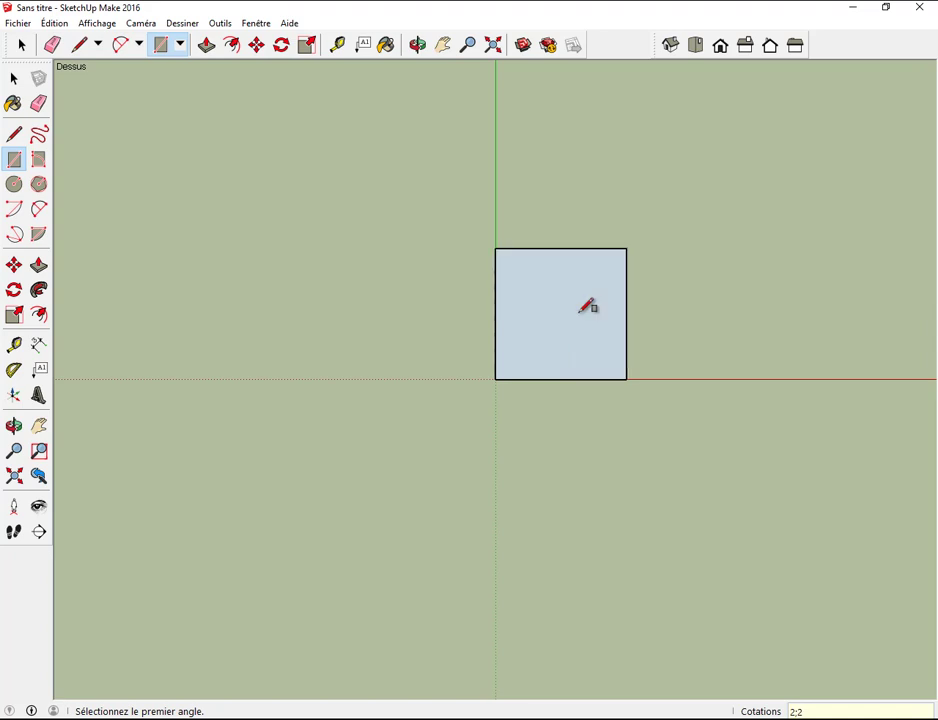
pyautogui.click(21, 45)
pyautogui.click(561, 305)
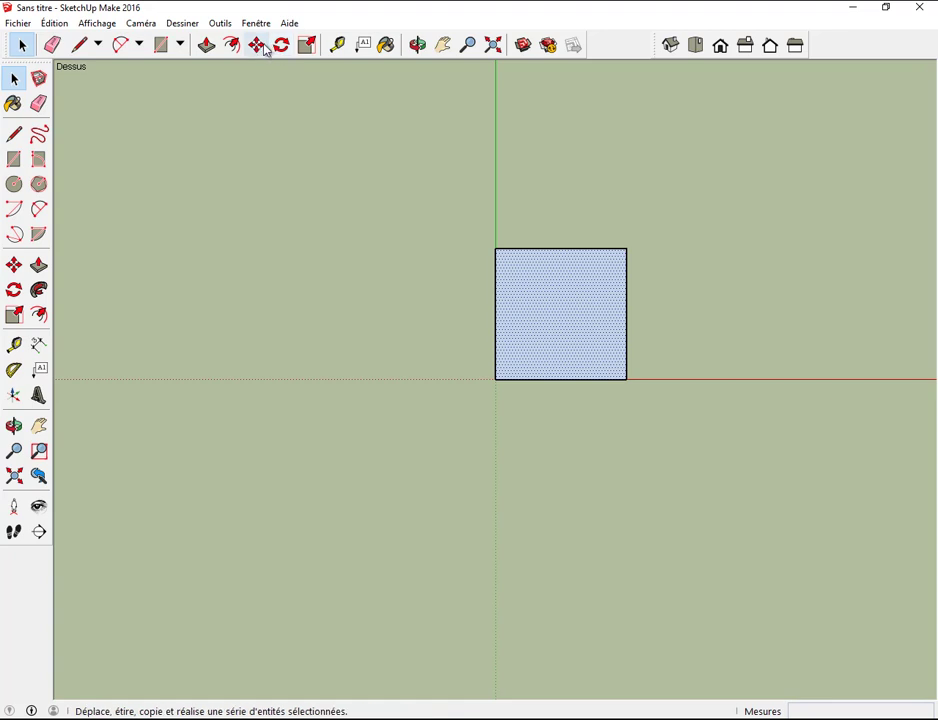
# Move the 2 m square so it sits centred on the origin
pyautogui.click(256, 45)
pyautogui.click(572, 308)
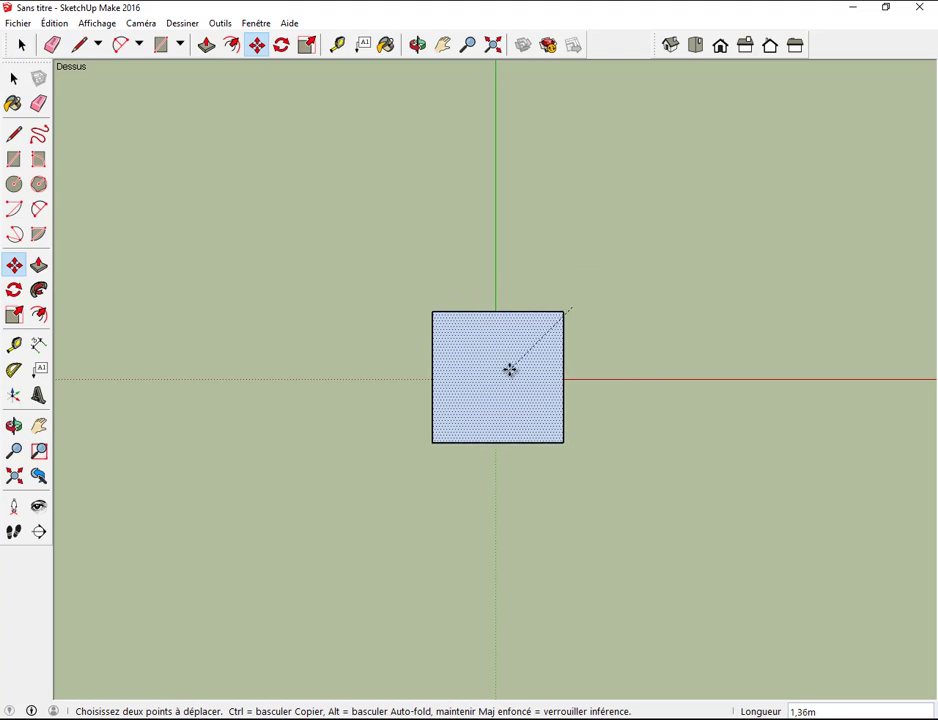
pyautogui.click(509, 370)
pyautogui.scroll(2, 698, 395)
pyautogui.scroll(1, 698, 395)
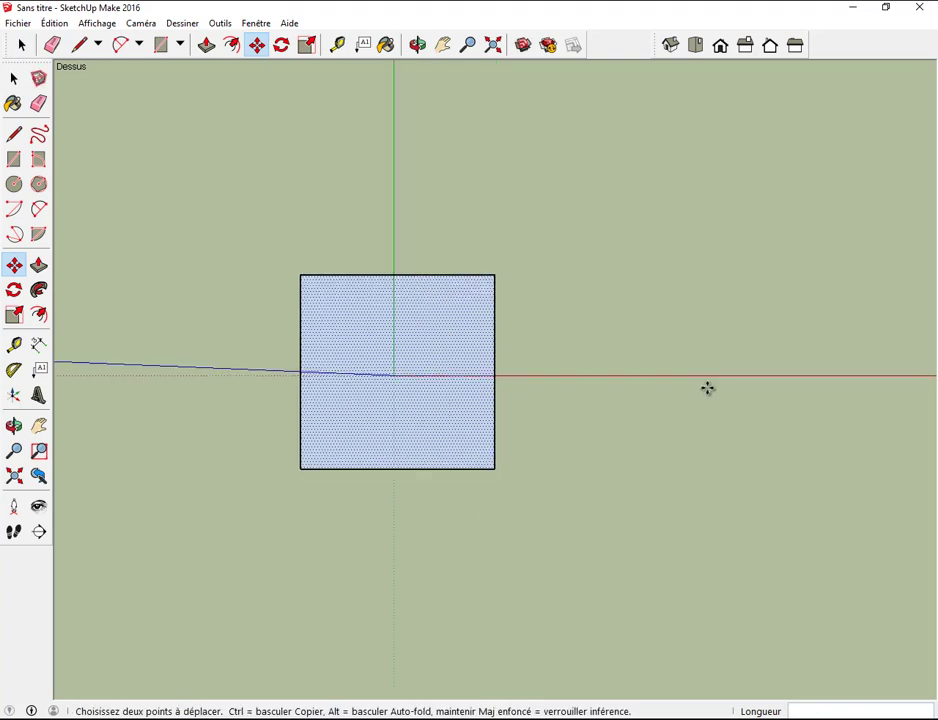
pyautogui.scroll(1, 567, 318)
pyautogui.scroll(2, 567, 318)
pyautogui.click(364, 325)
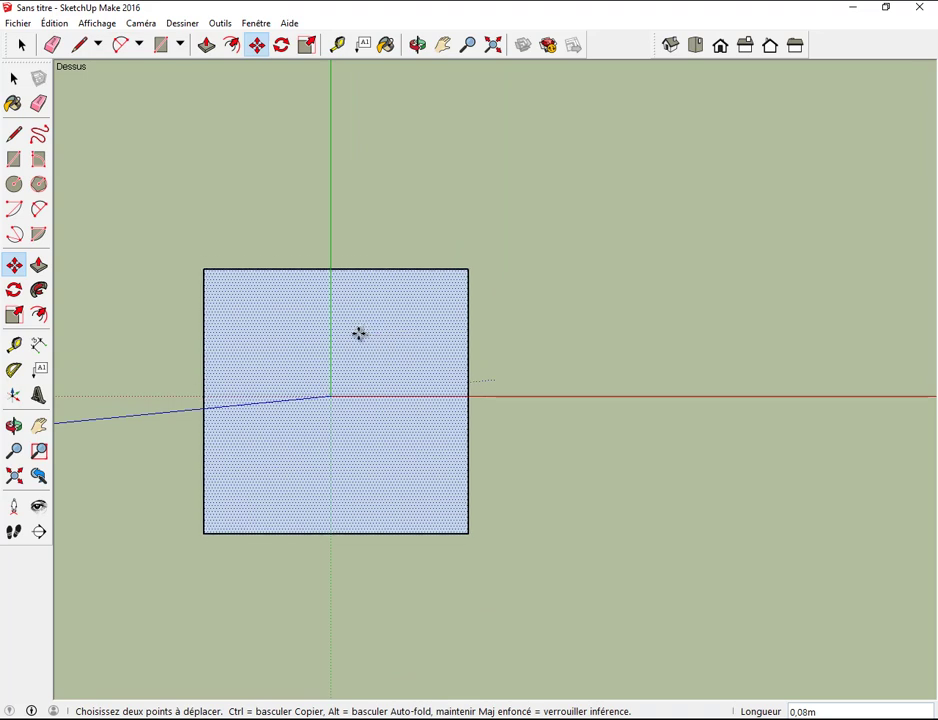
pyautogui.click(354, 333)
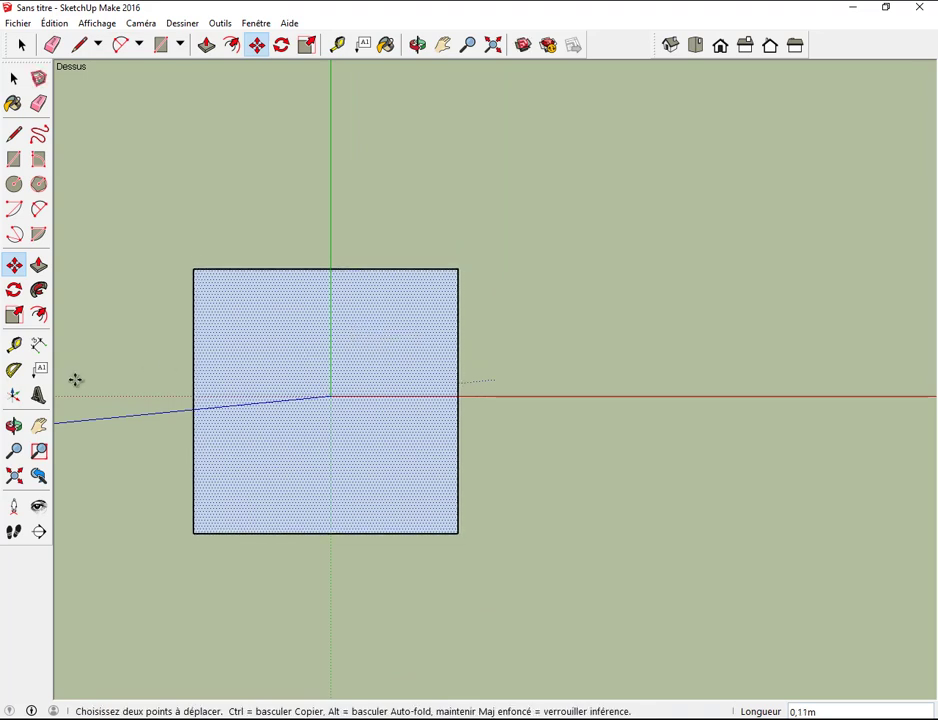
# Measure from the origin to the square's right edge to create a guide line
pyautogui.click(14, 345)
pyautogui.click(330, 373)
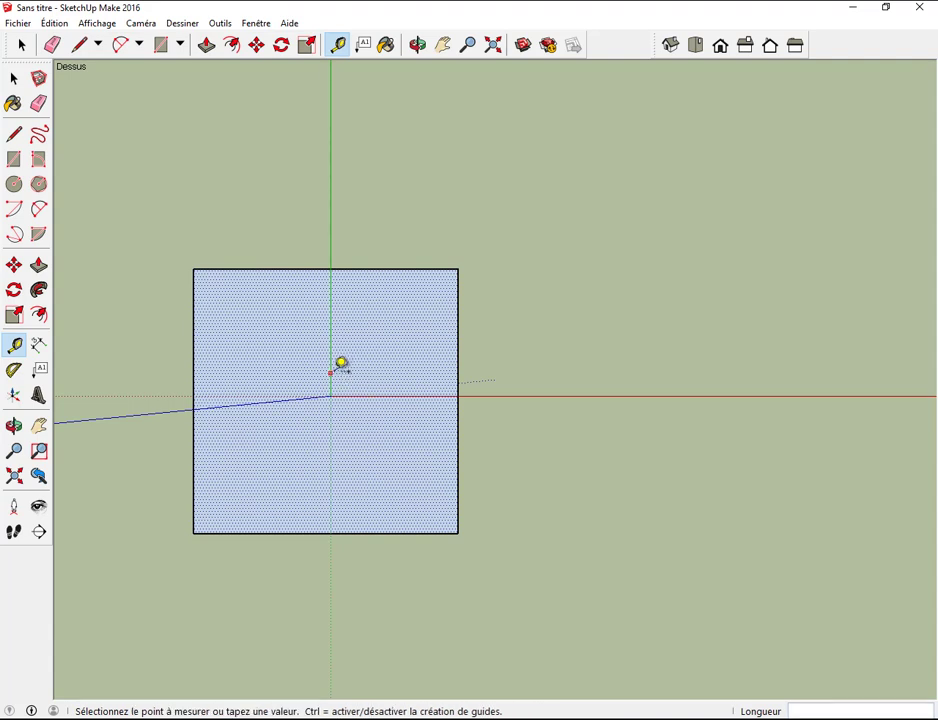
pyautogui.click(461, 372)
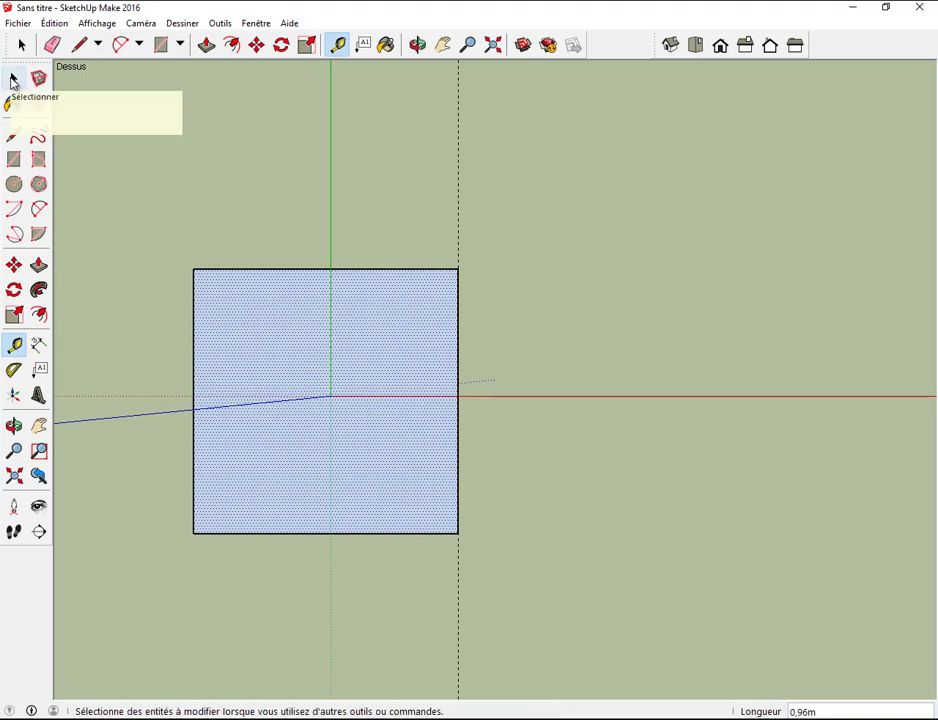
# Draw a bulging arc lobe on the square's top edge and shift the shape along the red axis
pyautogui.click(120, 45)
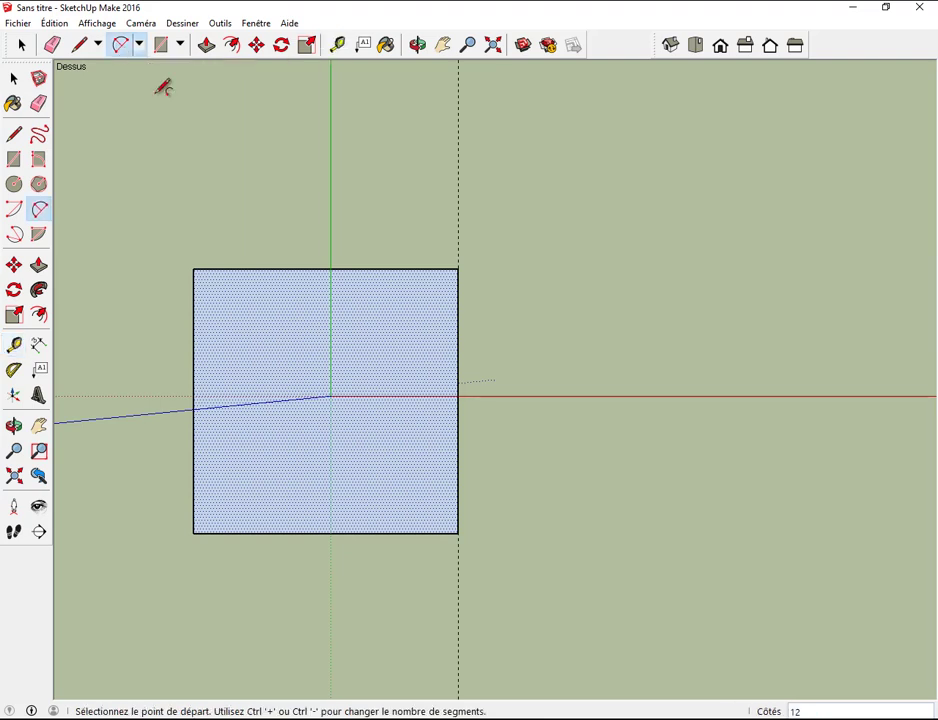
pyautogui.click(212, 268)
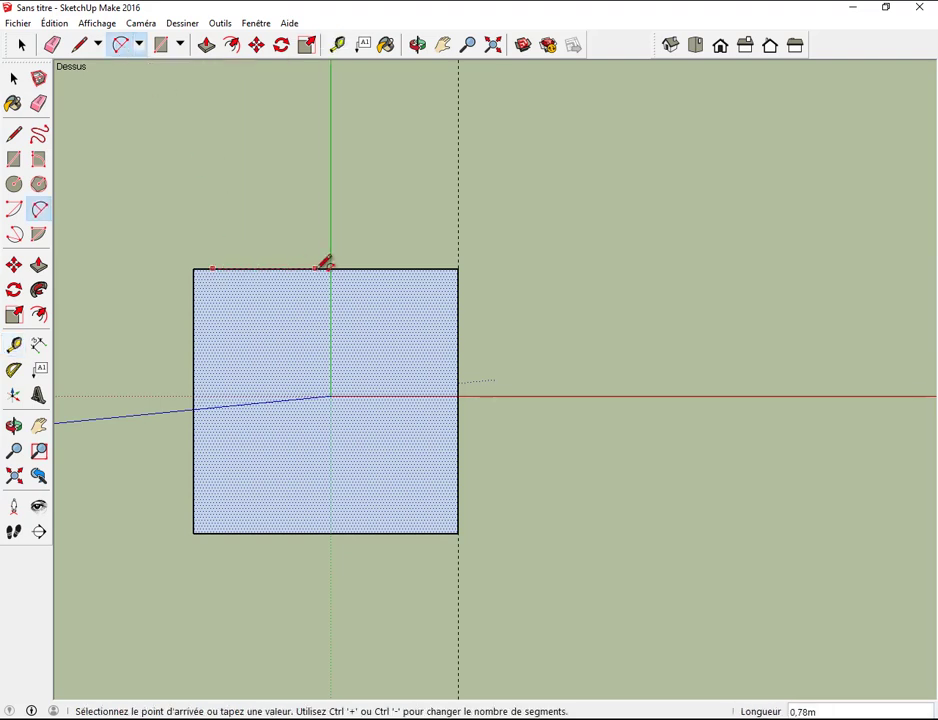
pyautogui.click(437, 268)
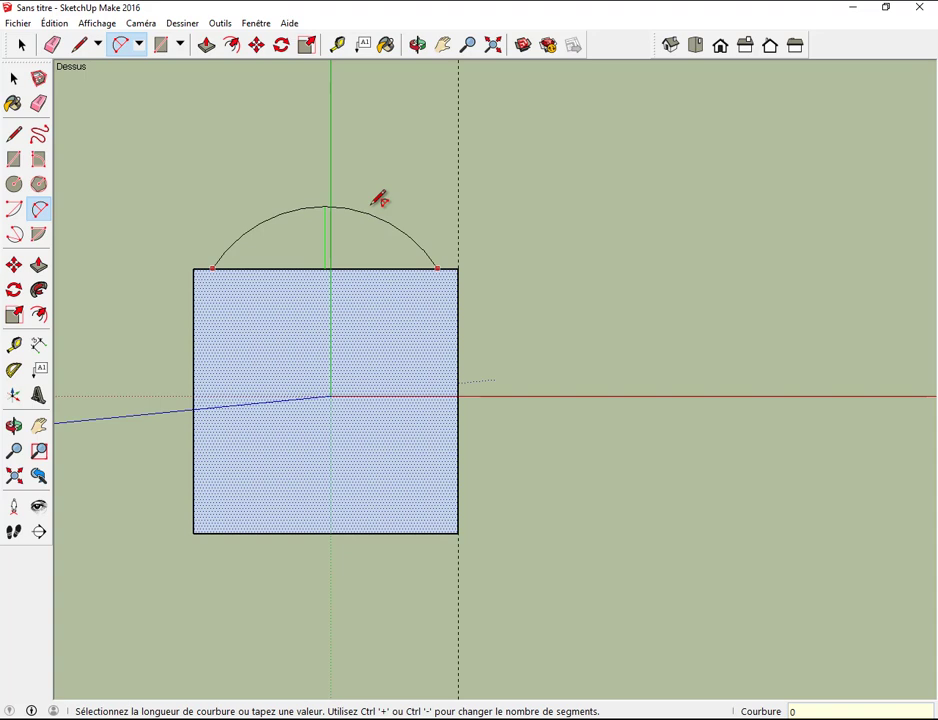
pyautogui.click(375, 202)
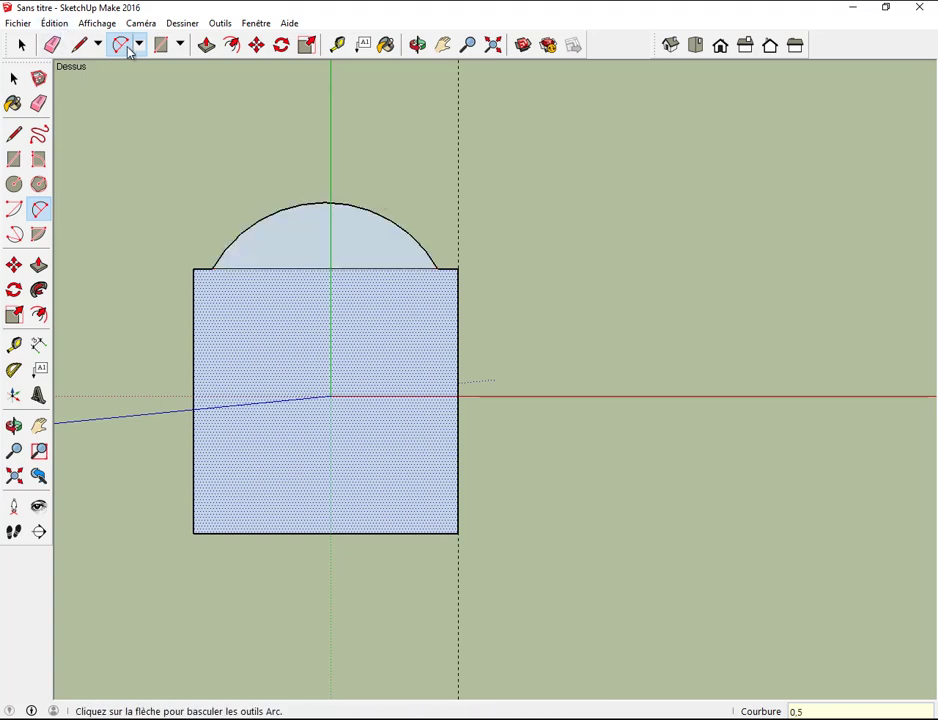
pyautogui.click(255, 46)
pyautogui.click(300, 227)
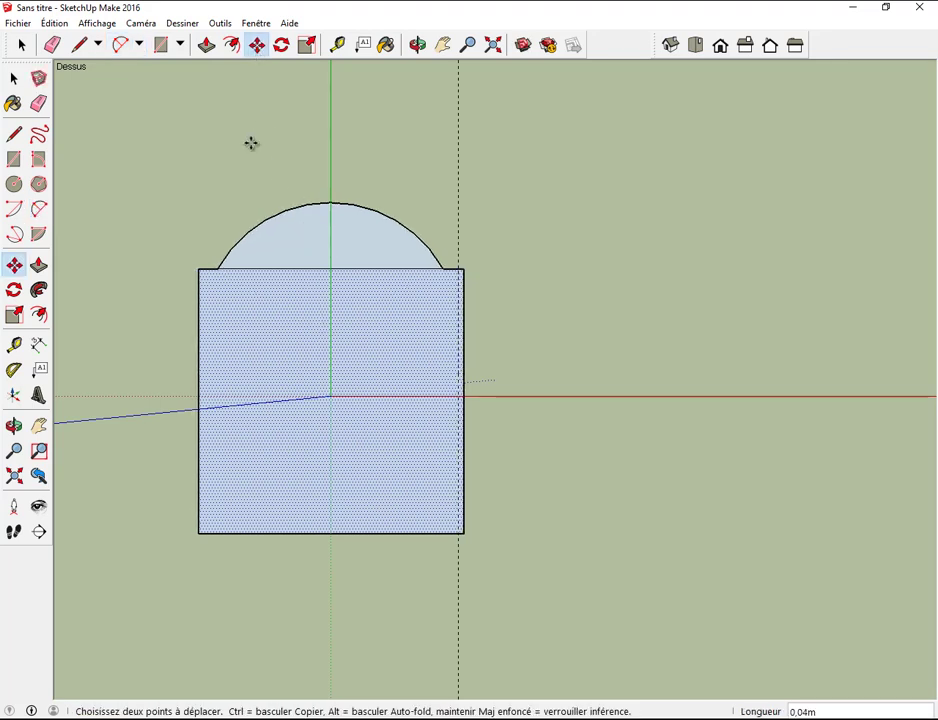
# Add 0,5 bulge arcs along the square's bottom, right and left edges
pyautogui.click(121, 44)
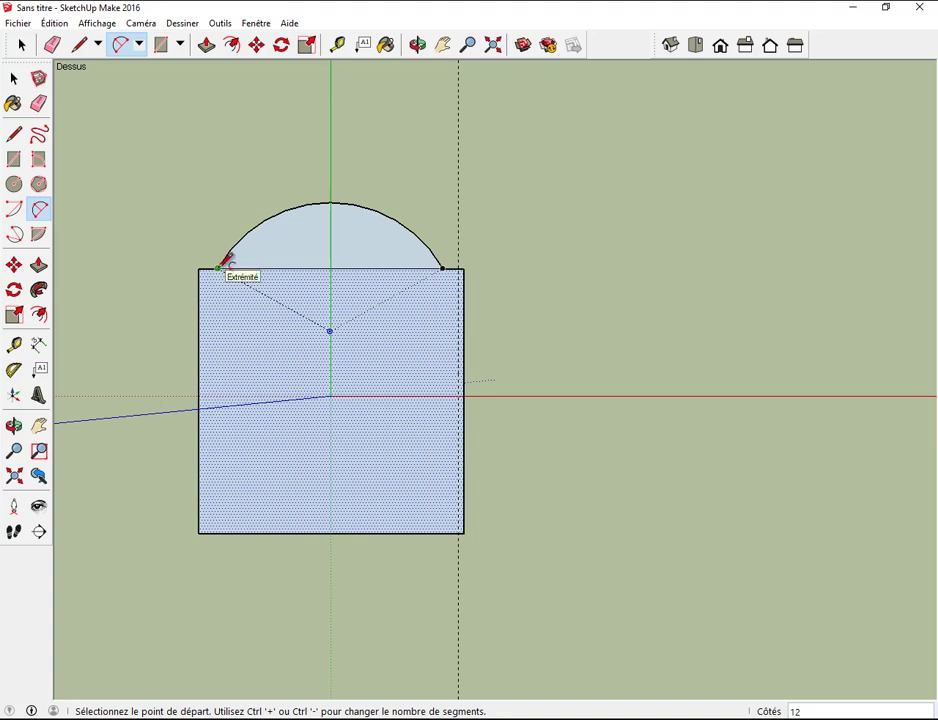
pyautogui.click(218, 532)
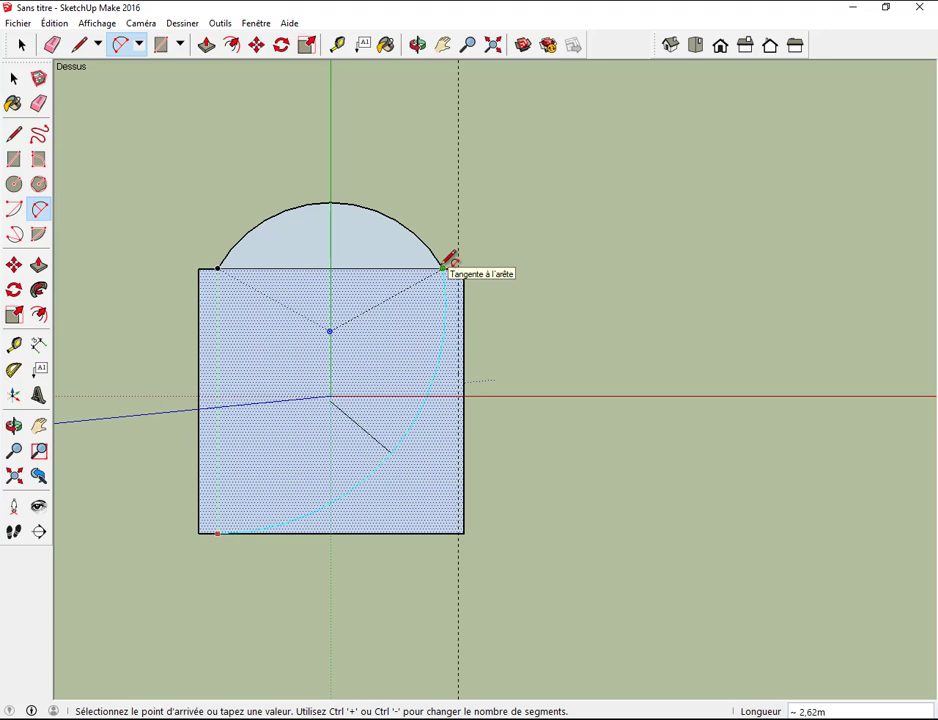
pyautogui.click(443, 532)
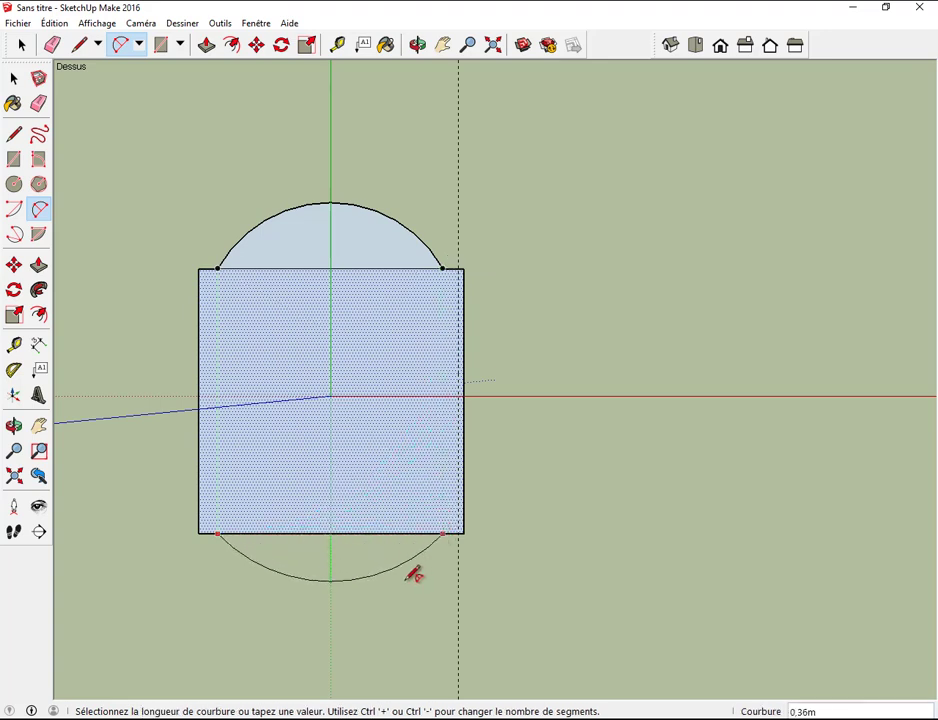
pyautogui.write('0,5')
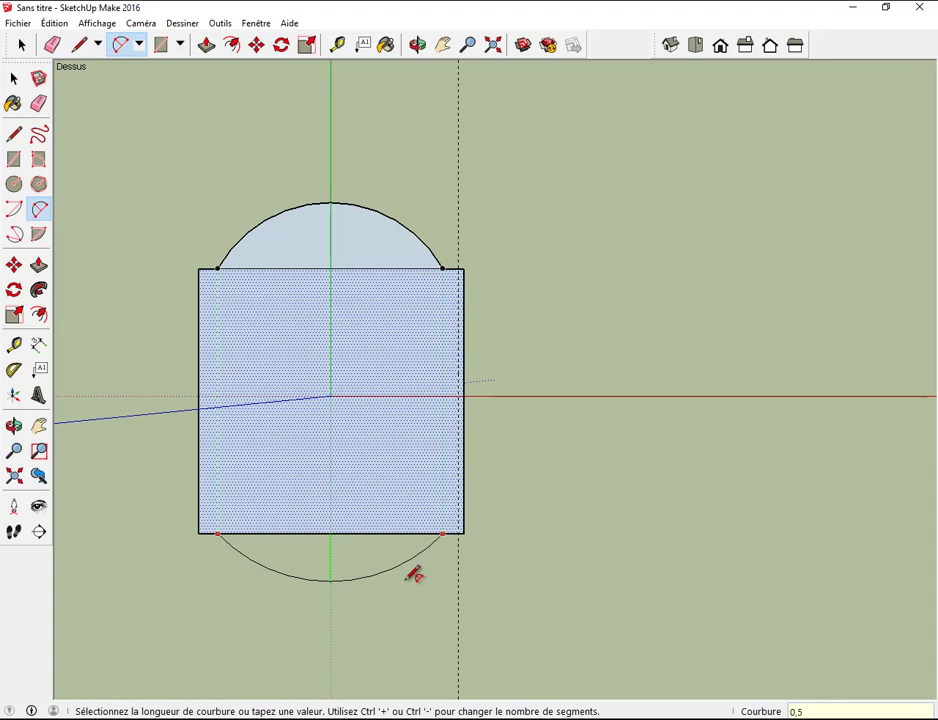
pyautogui.press('Return')
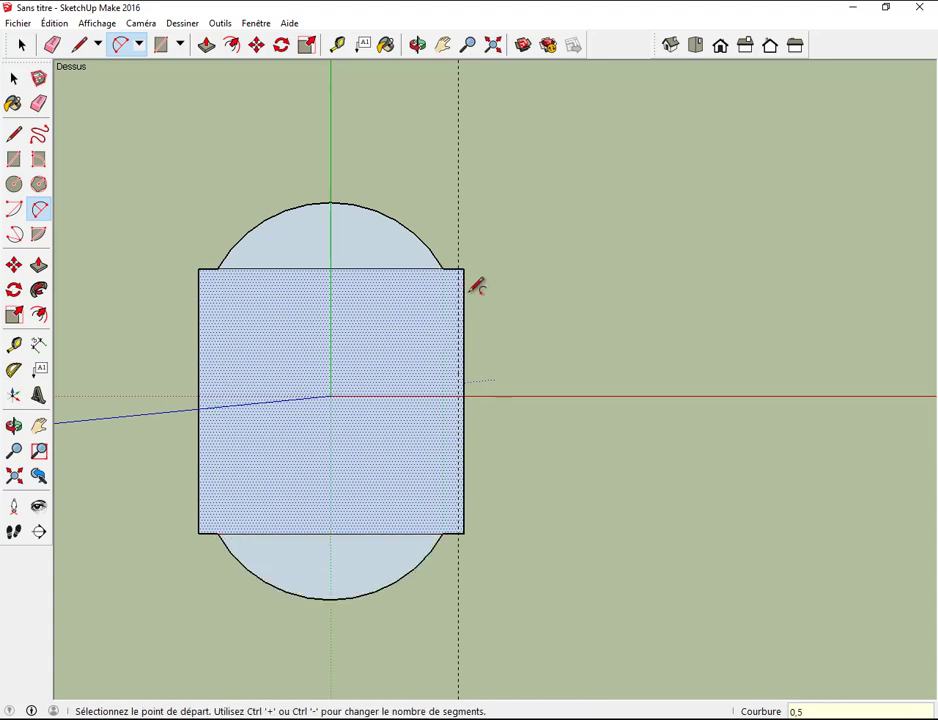
pyautogui.click(463, 294)
pyautogui.click(463, 506)
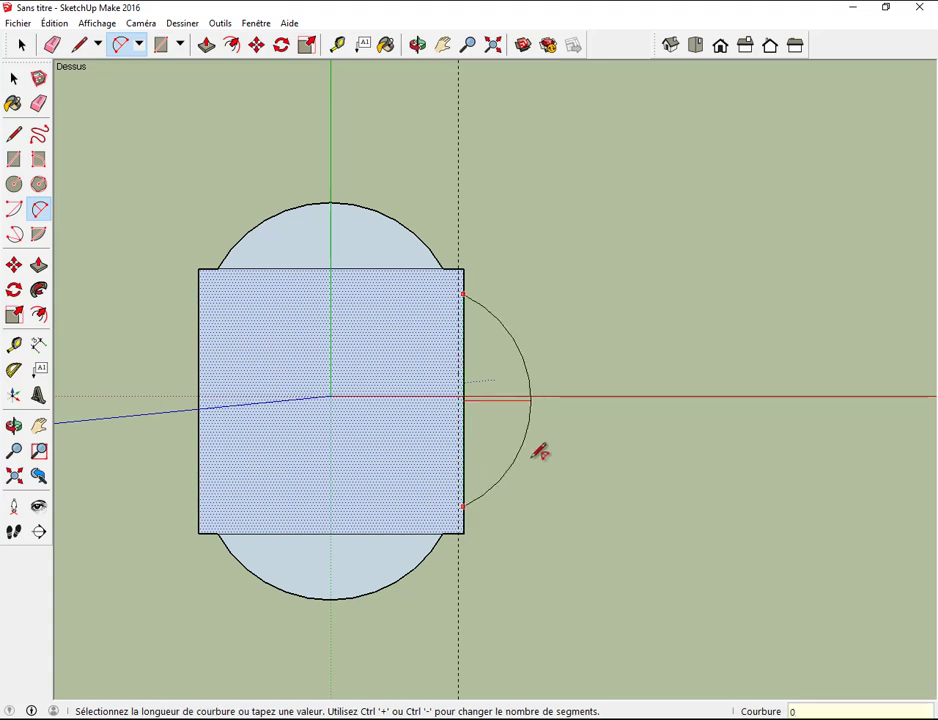
pyautogui.press('Return')
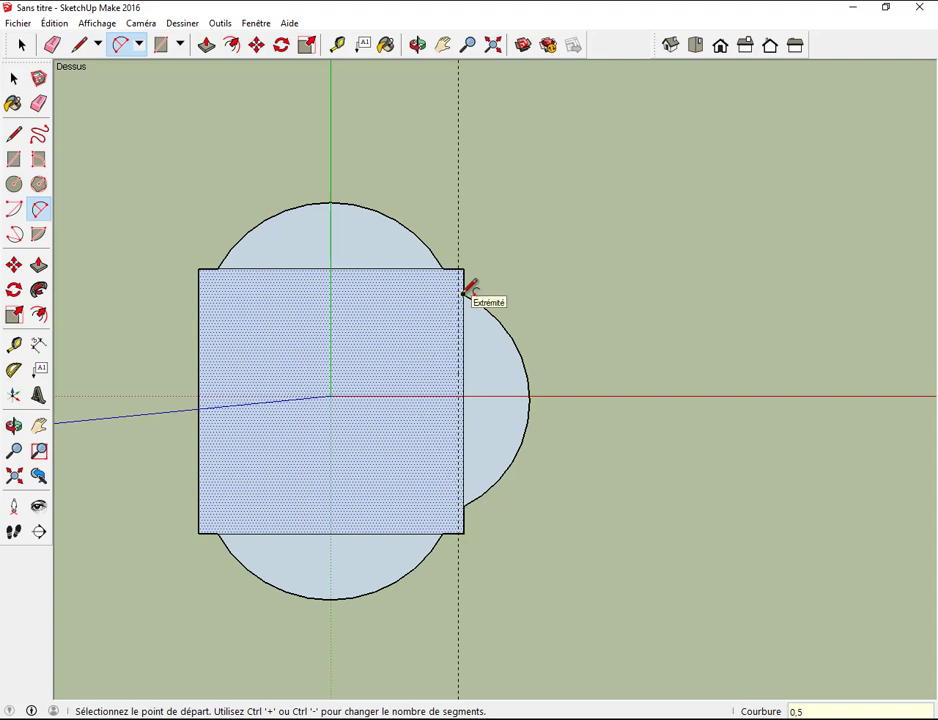
pyautogui.click(198, 293)
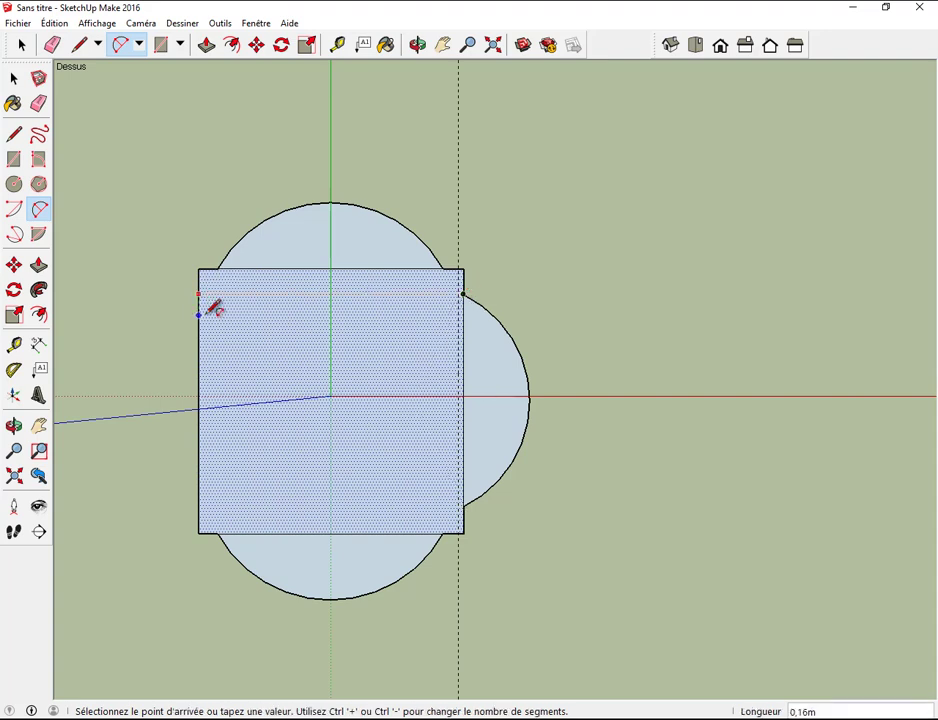
pyautogui.click(198, 506)
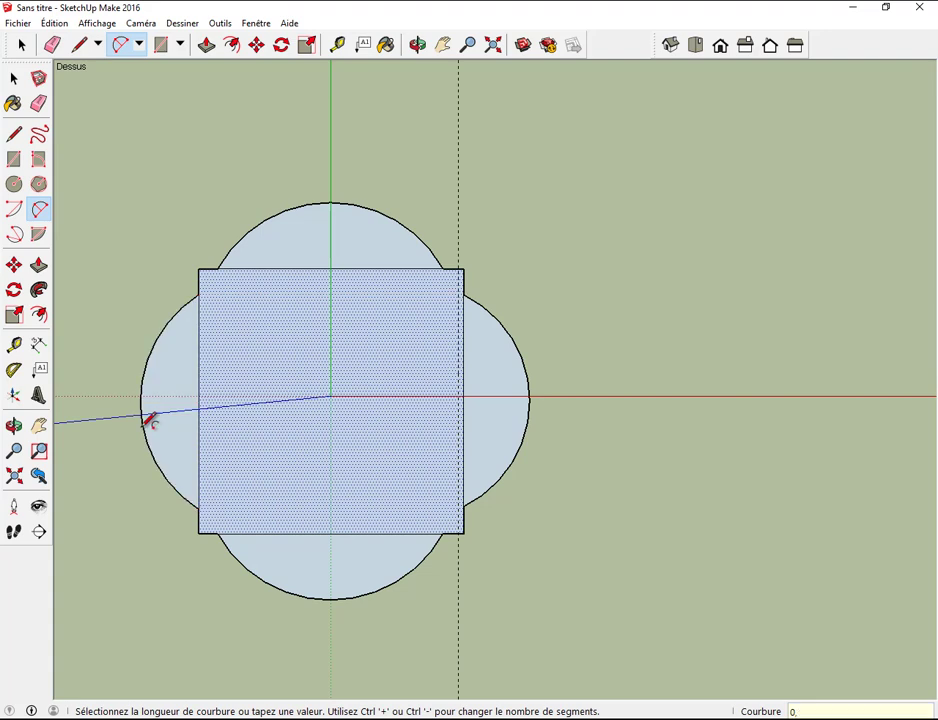
pyautogui.write('5')
pyautogui.click(146, 421)
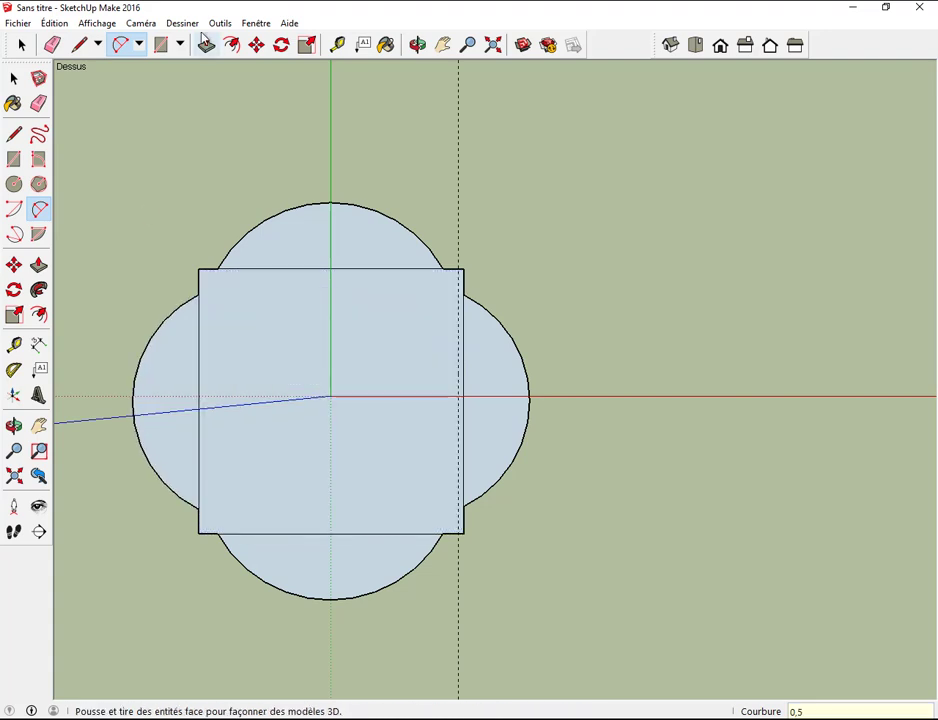
# Erase the square's four inner edges, then switch to the Iso view
pyautogui.click(52, 45)
pyautogui.click(289, 270)
pyautogui.click(198, 342)
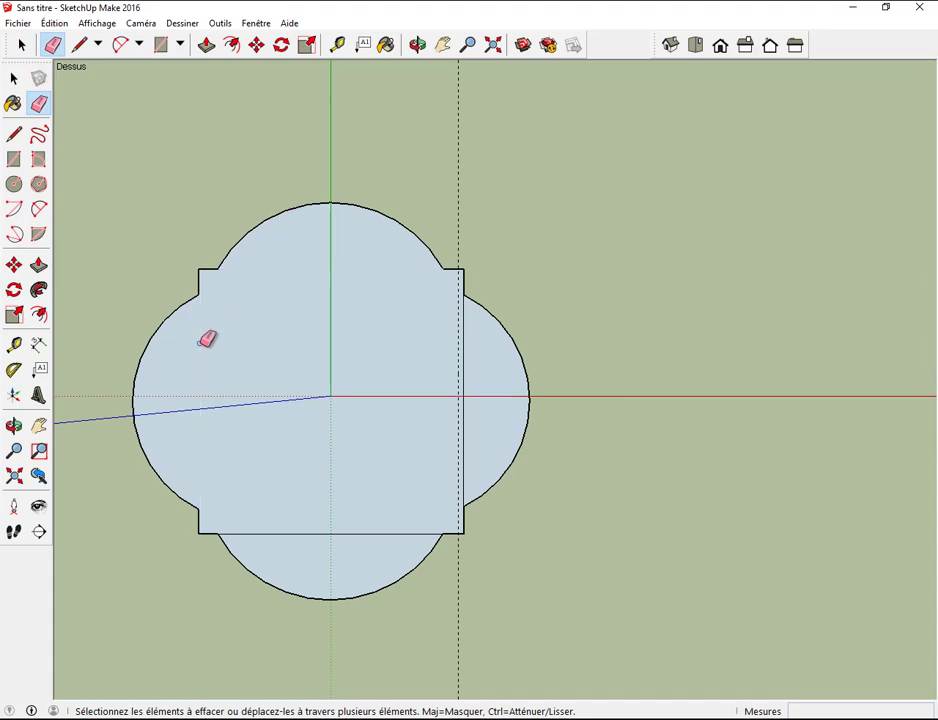
pyautogui.click(292, 533)
pyautogui.click(465, 445)
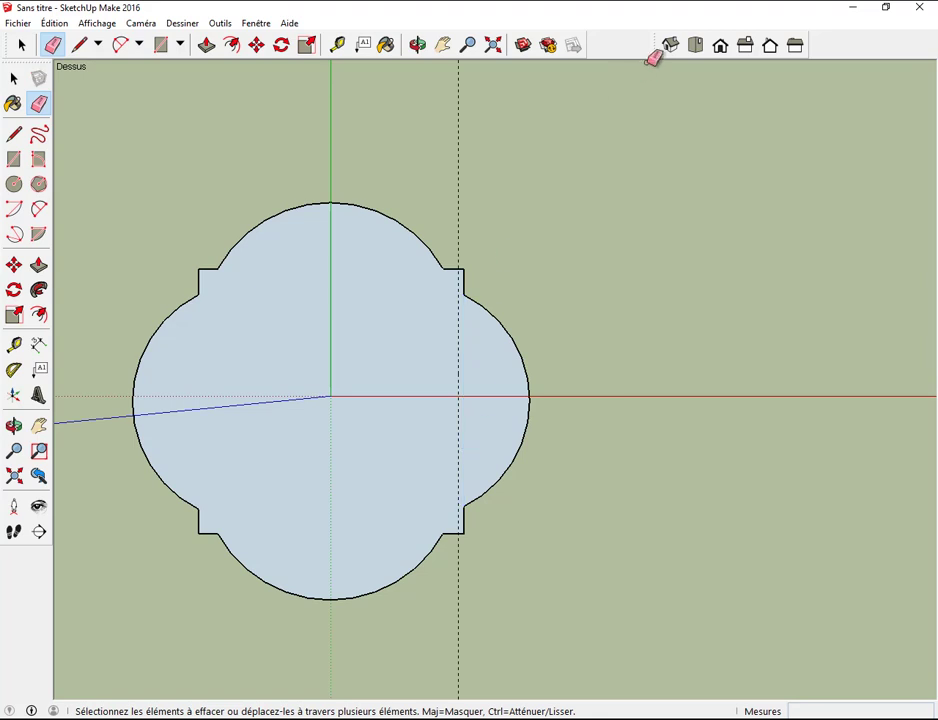
pyautogui.click(671, 47)
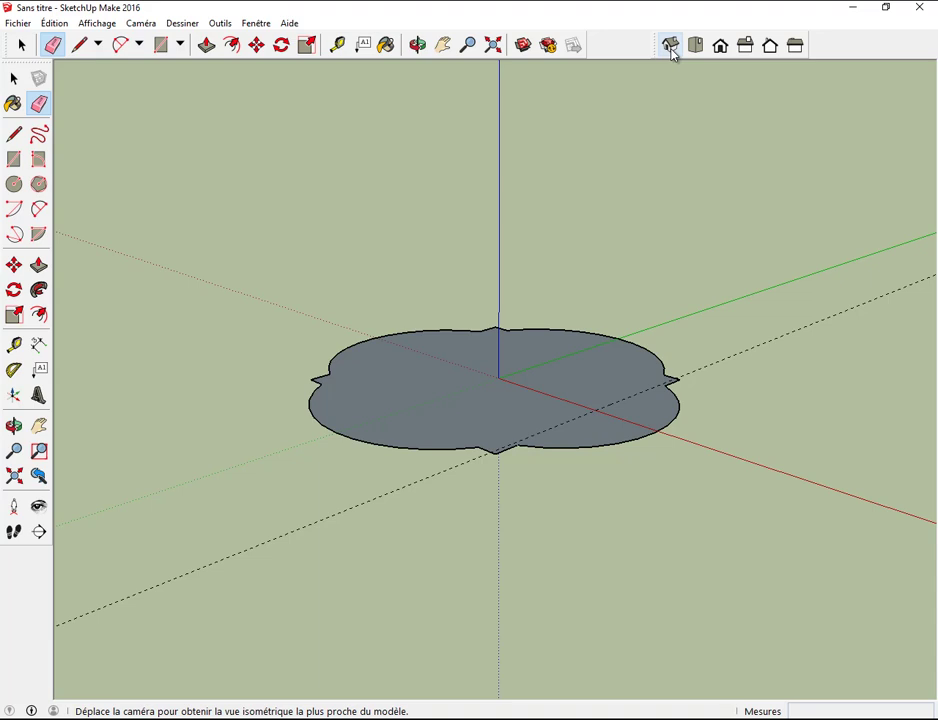
# Push/pull the four-lobed face up 1,00 m into a solid block
pyautogui.click(206, 44)
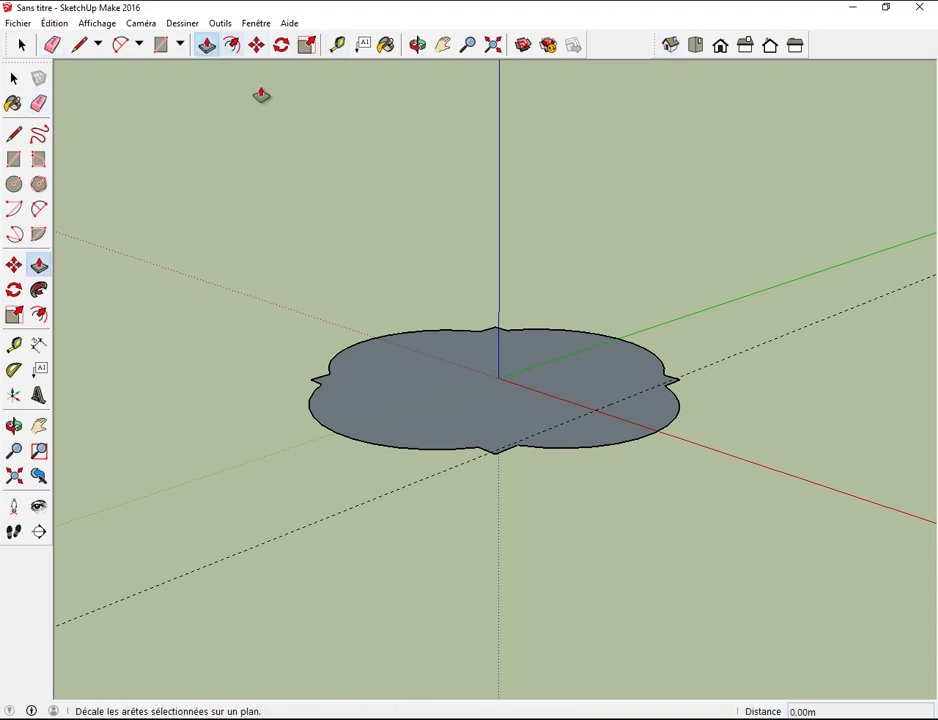
pyautogui.click(446, 352)
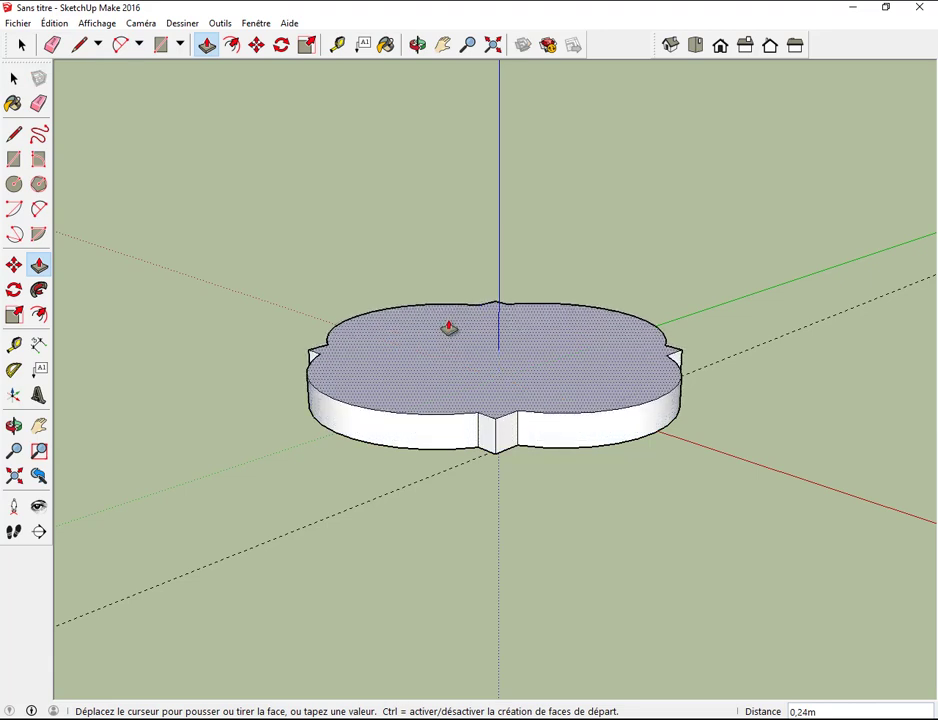
pyautogui.click(449, 328)
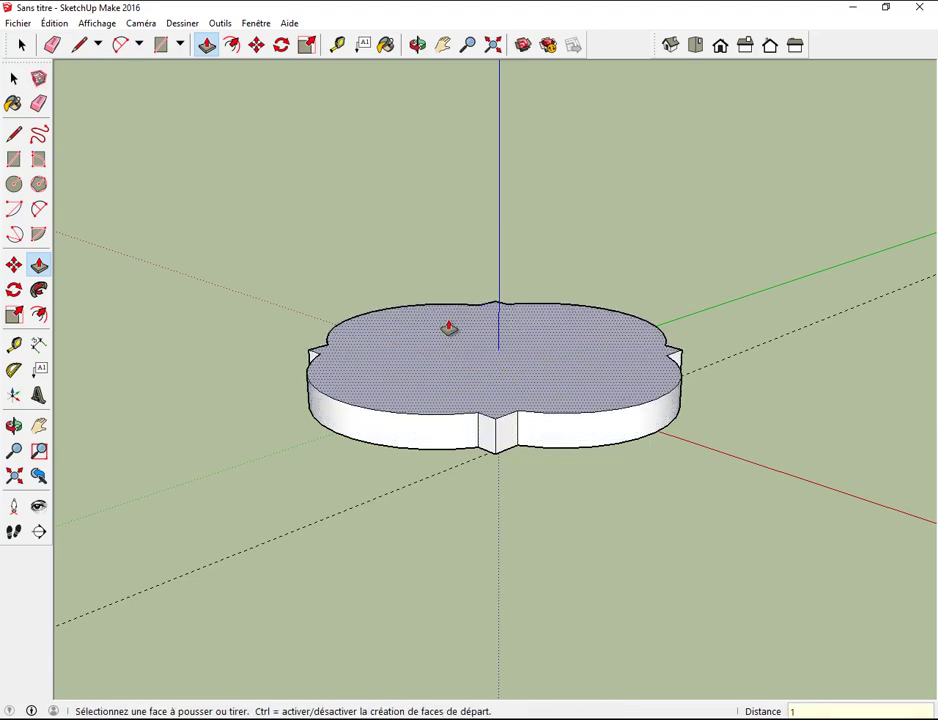
pyautogui.press('Return')
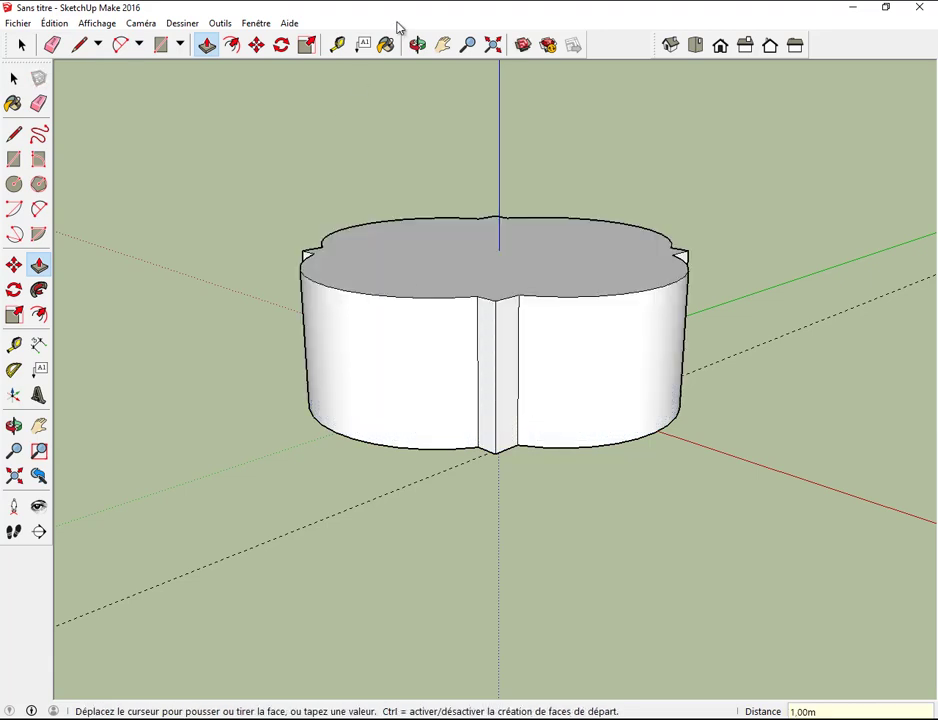
pyautogui.click(418, 45)
pyautogui.moveTo(457, 160)
pyautogui.mouseDown()
pyautogui.moveTo(452, 98)
pyautogui.moveTo(413, 132)
pyautogui.moveTo(270, 176)
pyautogui.moveTo(271, 122)
pyautogui.mouseUp()
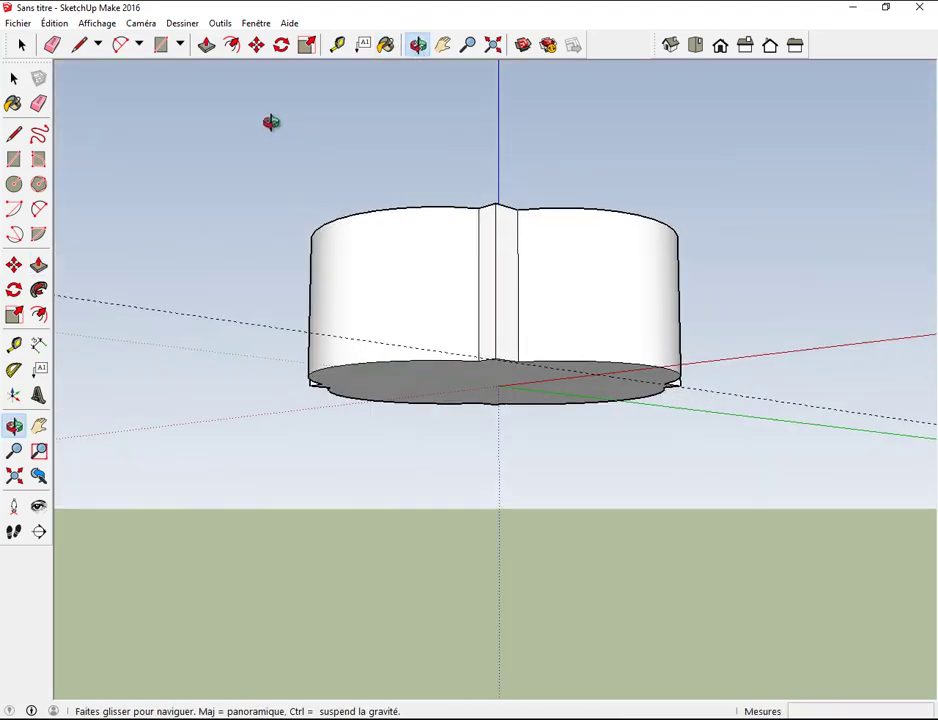
# Push the block's bottom face up 0,90 m, leaving a 10 cm thick lobed slab
pyautogui.click(206, 45)
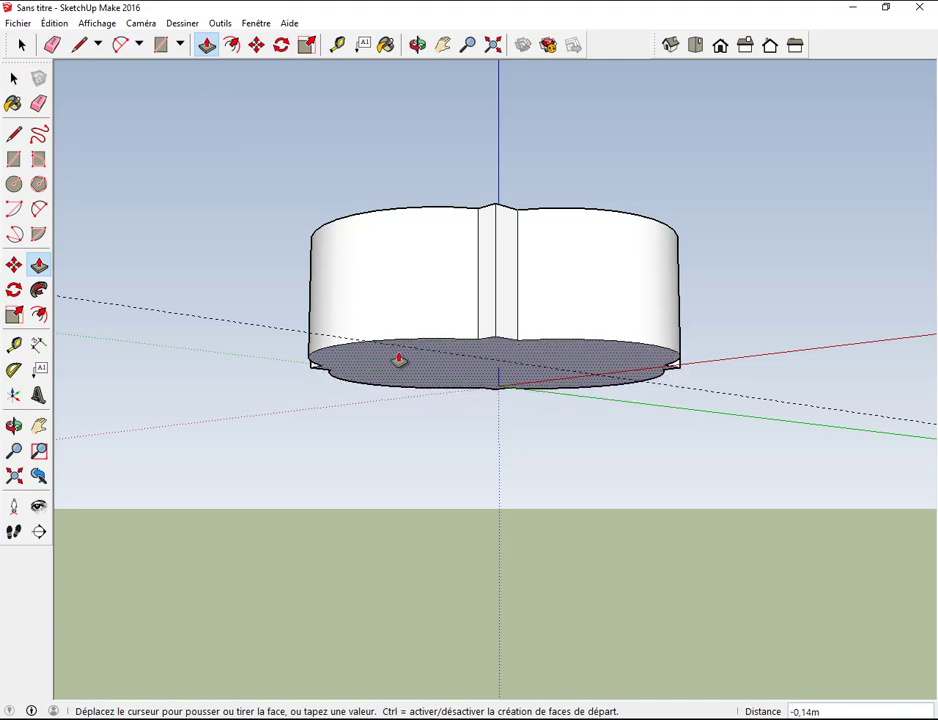
pyautogui.click(400, 324)
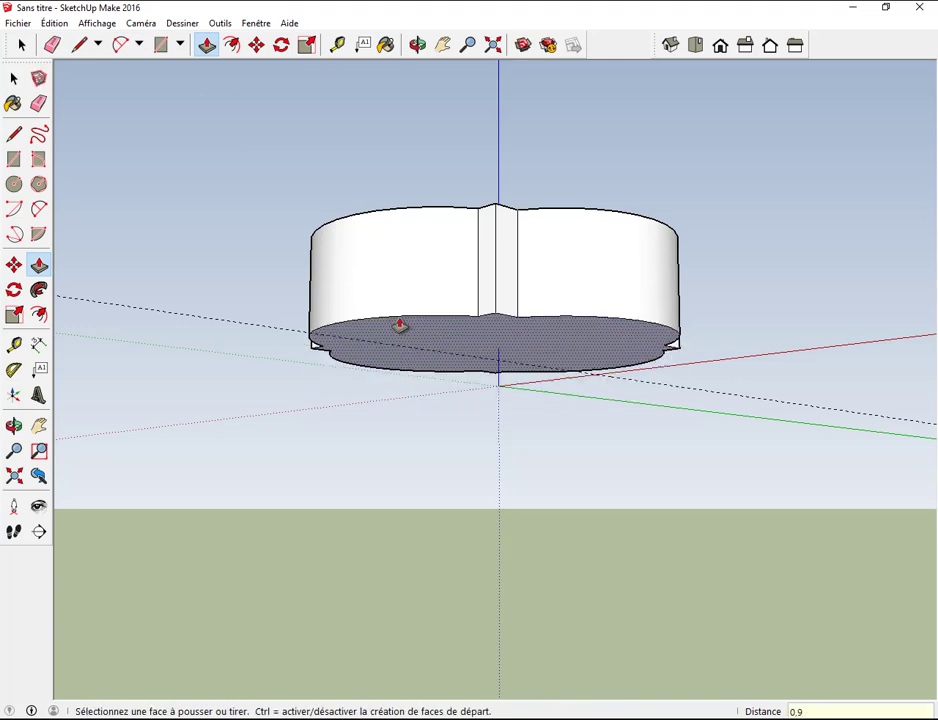
pyautogui.click(400, 324)
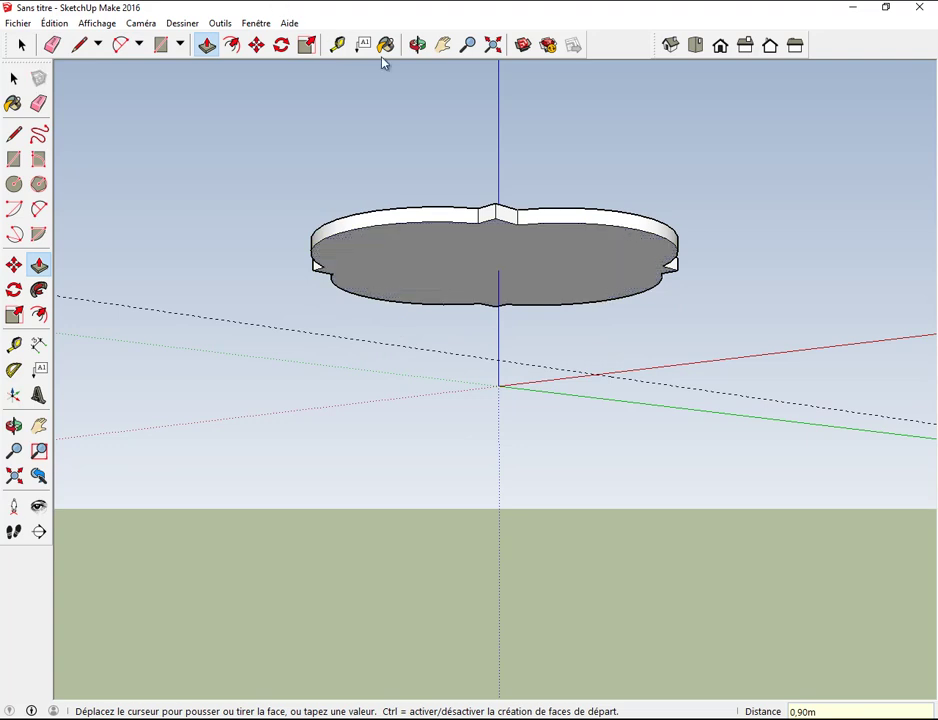
pyautogui.click(417, 44)
pyautogui.moveTo(670, 303)
pyautogui.mouseDown()
pyautogui.moveTo(660, 199)
pyautogui.moveTo(610, 224)
pyautogui.moveTo(578, 278)
pyautogui.moveTo(569, 156)
pyautogui.moveTo(569, 199)
pyautogui.mouseUp()
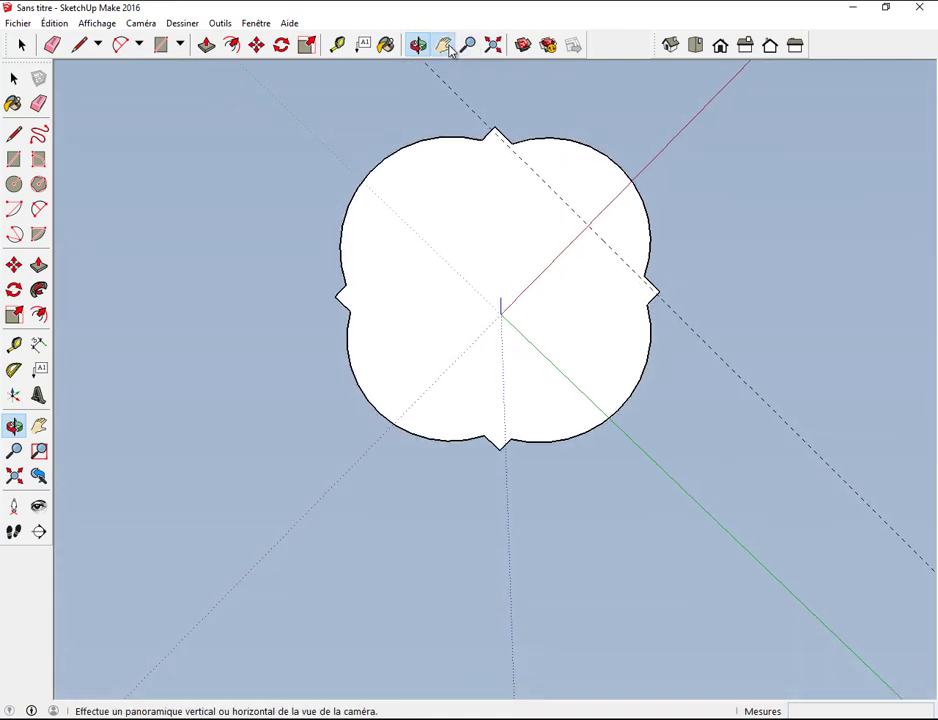
# Draw a 0,15 m radius circle near the slab's top notch and select its face
pyautogui.click(443, 44)
pyautogui.moveTo(651, 297); pyautogui.dragTo(653, 384)
pyautogui.scroll(3, 580, 385)
pyautogui.moveTo(605, 338)
pyautogui.mouseDown()
pyautogui.moveTo(613, 356)
pyautogui.moveTo(718, 358)
pyautogui.mouseUp()
pyautogui.scroll(1, 561, 377)
pyautogui.scroll(2, 576, 364)
pyautogui.moveTo(515, 402); pyautogui.dragTo(559, 386)
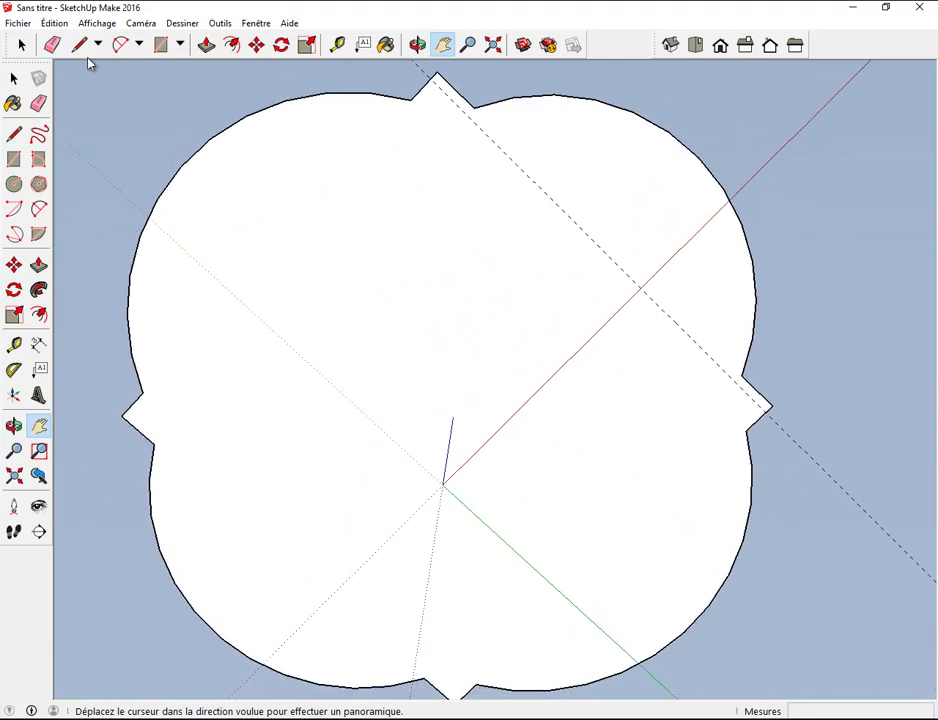
pyautogui.click(180, 45)
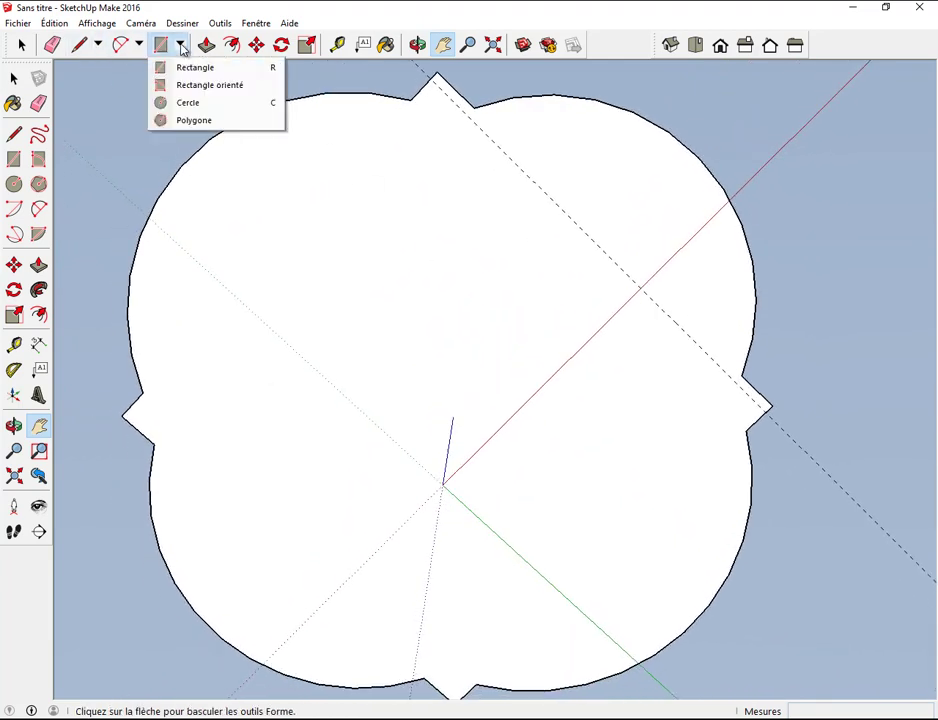
pyautogui.click(188, 103)
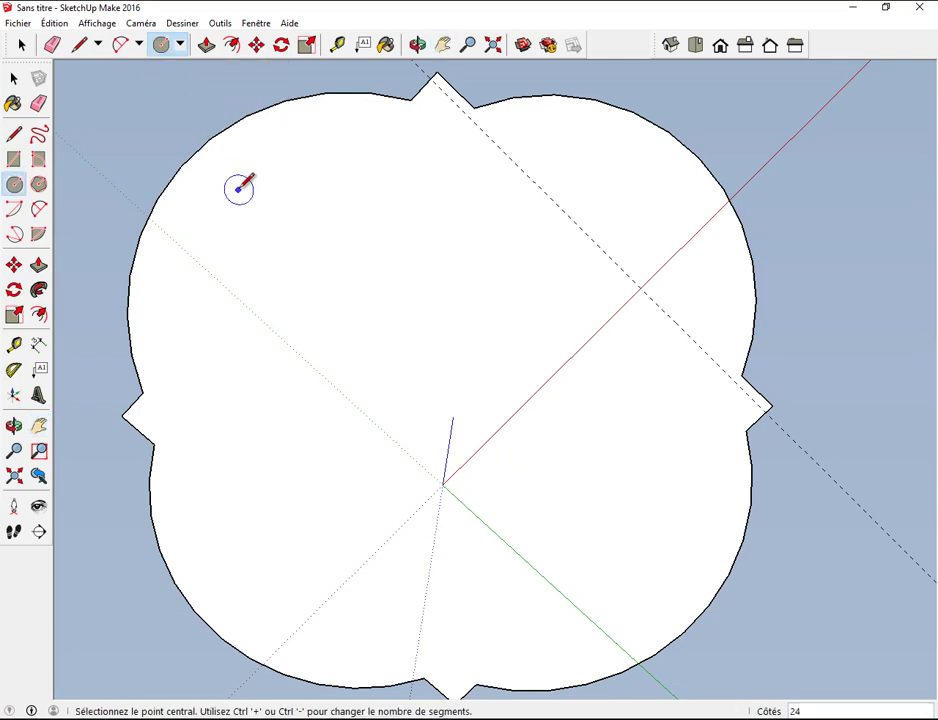
pyautogui.click(438, 163)
pyautogui.click(459, 136)
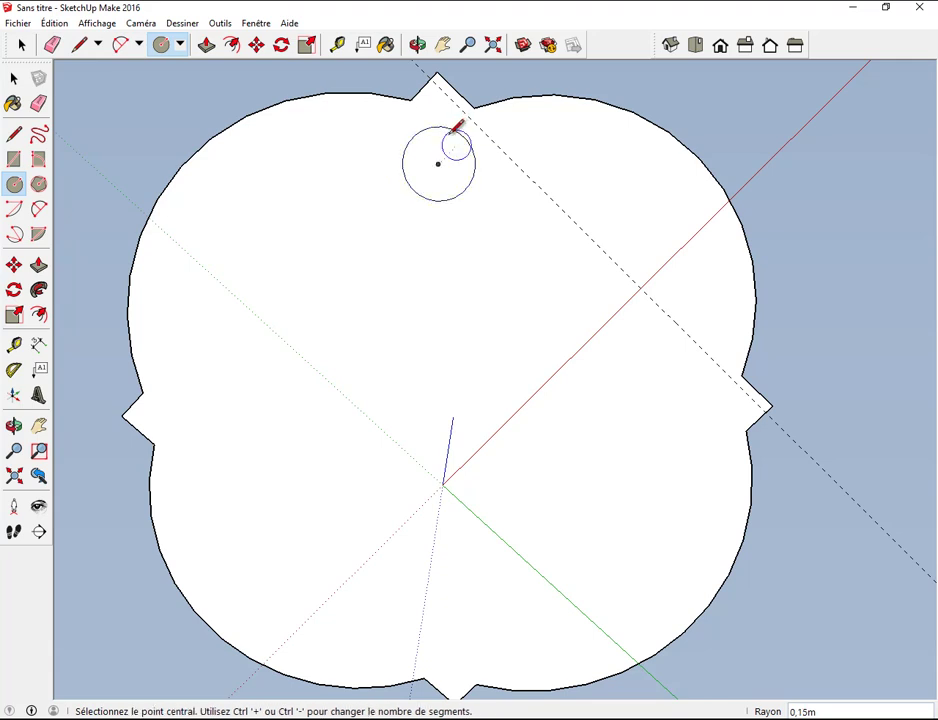
pyautogui.click(21, 44)
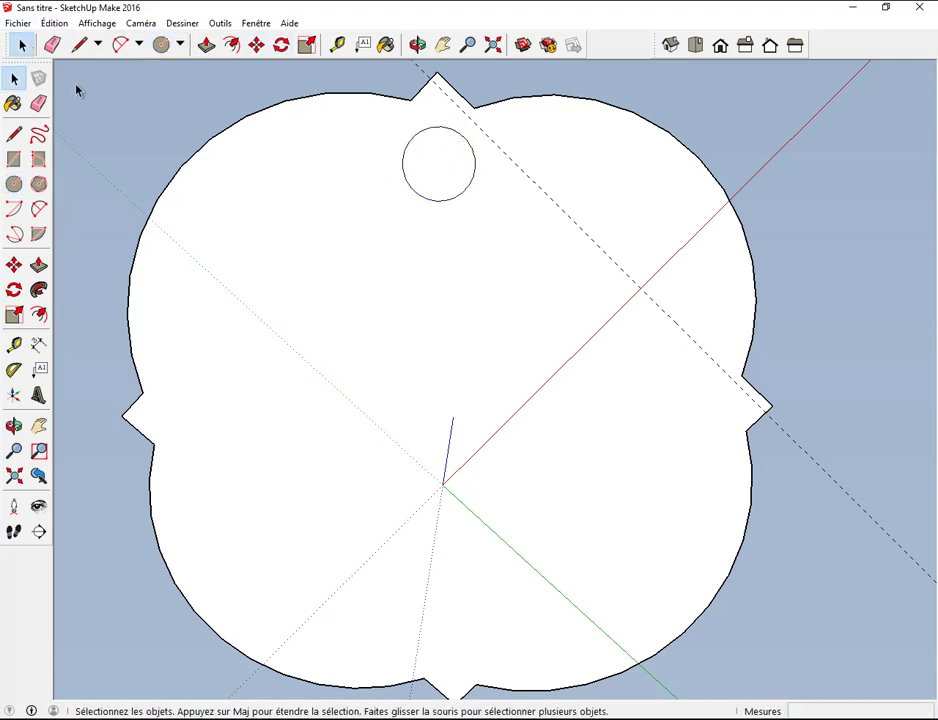
pyautogui.click(427, 172)
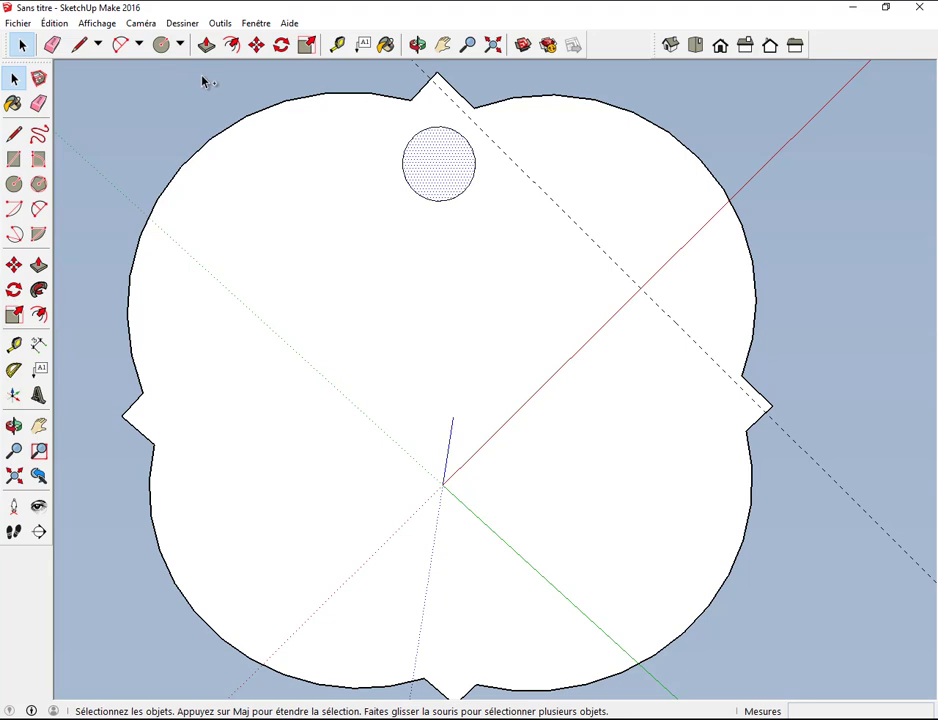
# Copy the circle to the left, bottom and right notches, giving four circles on the slab
pyautogui.click(257, 44)
pyautogui.press('ctrl')
pyautogui.click(438, 163)
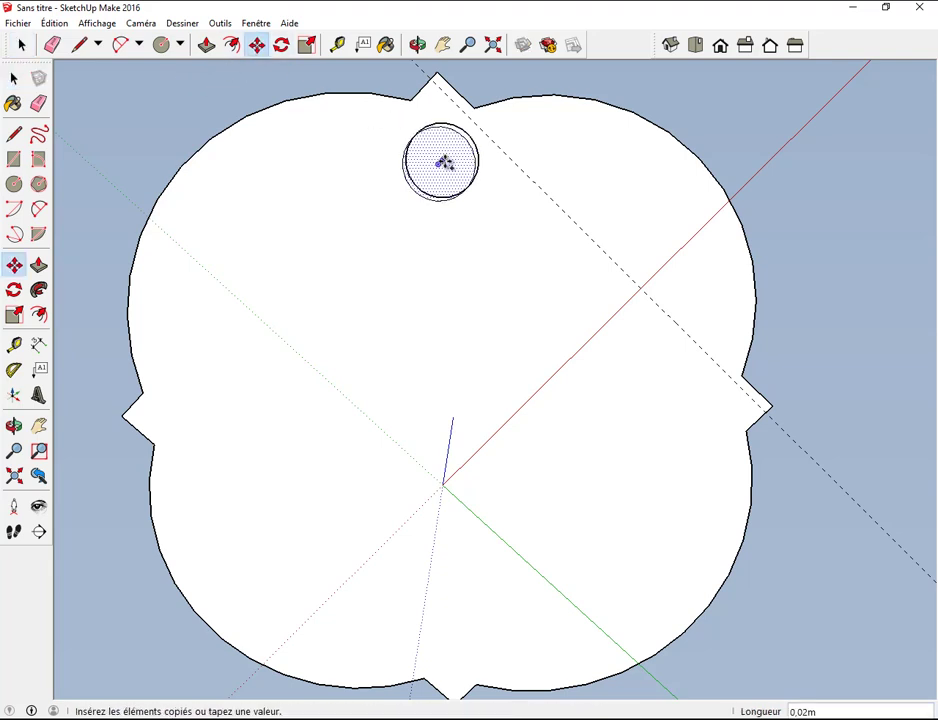
pyautogui.click(206, 403)
pyautogui.click(205, 401)
pyautogui.click(455, 621)
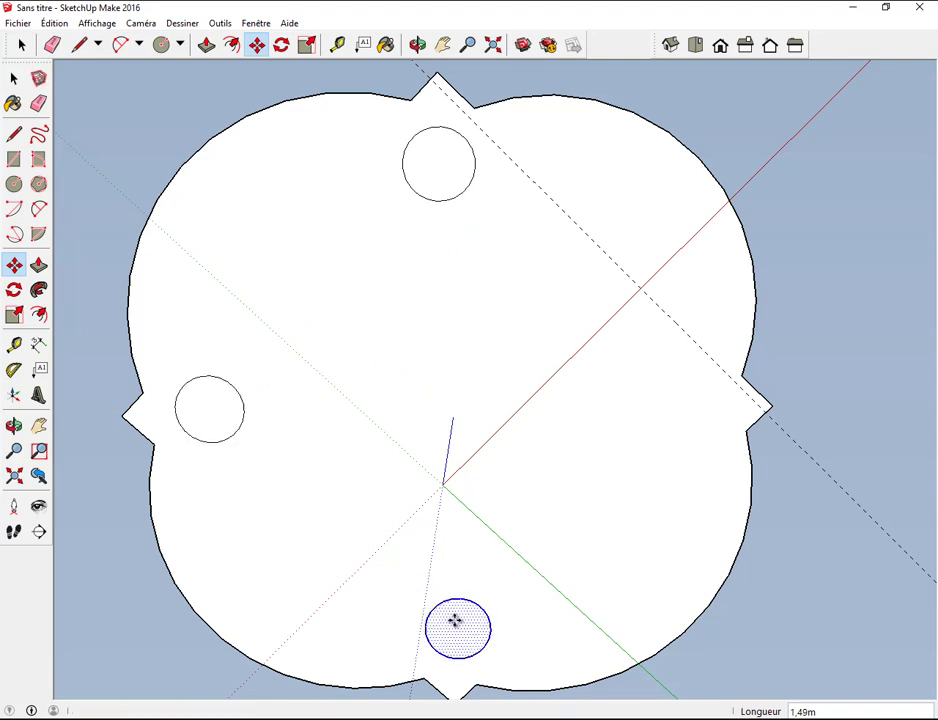
pyautogui.click(455, 623)
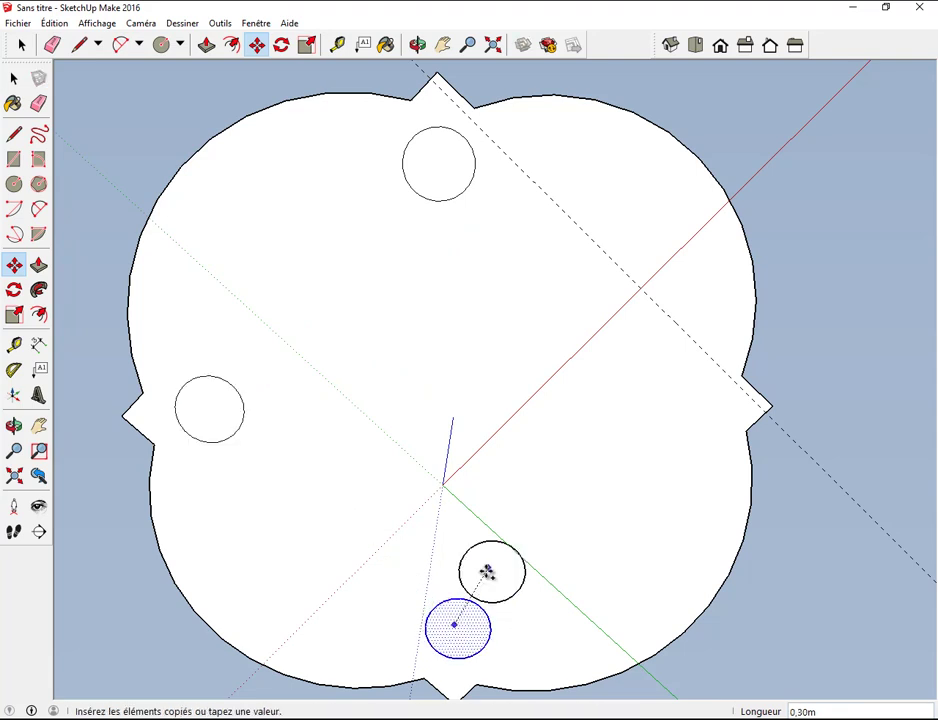
pyautogui.click(671, 391)
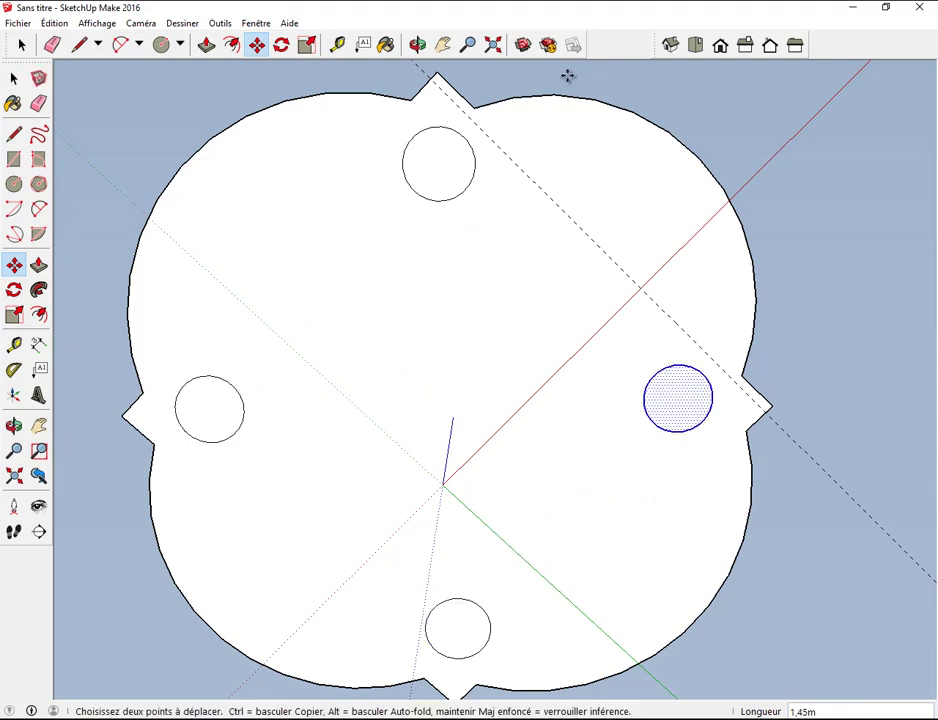
pyautogui.click(418, 45)
pyautogui.moveTo(718, 140)
pyautogui.mouseDown()
pyautogui.moveTo(718, 209)
pyautogui.moveTo(708, 190)
pyautogui.mouseUp()
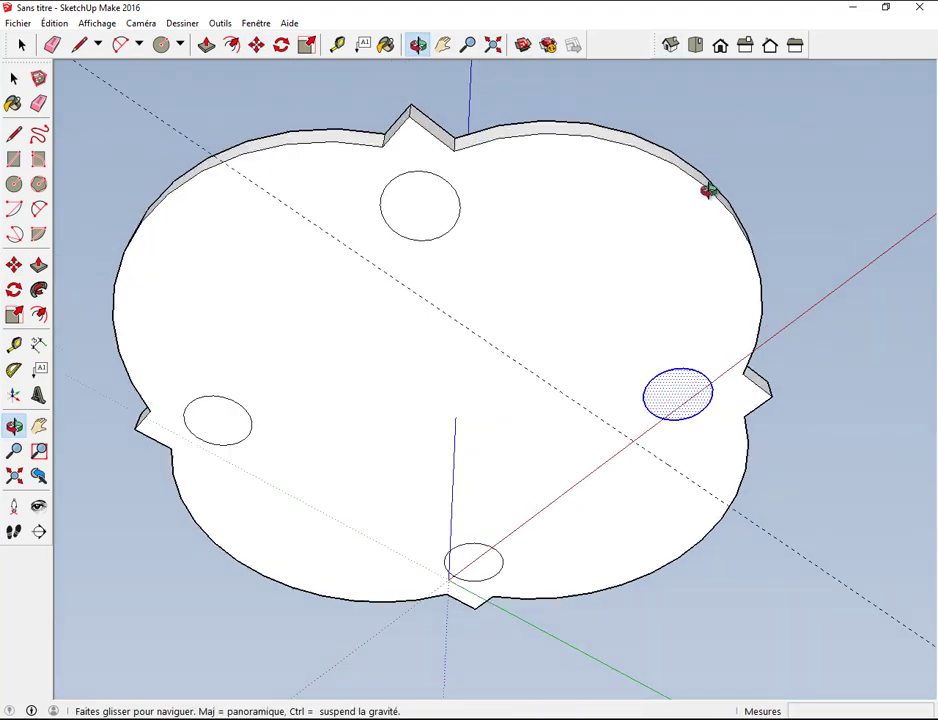
# Push/pull the right, back, left and front circles down 1 m each into cylindrical legs
pyautogui.click(206, 45)
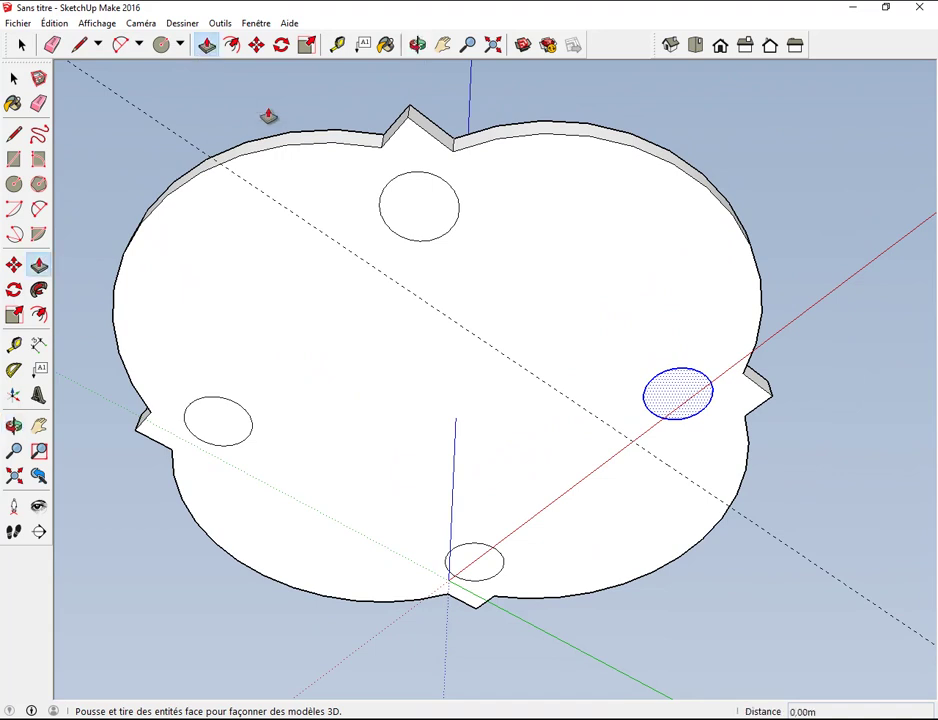
pyautogui.click(414, 204)
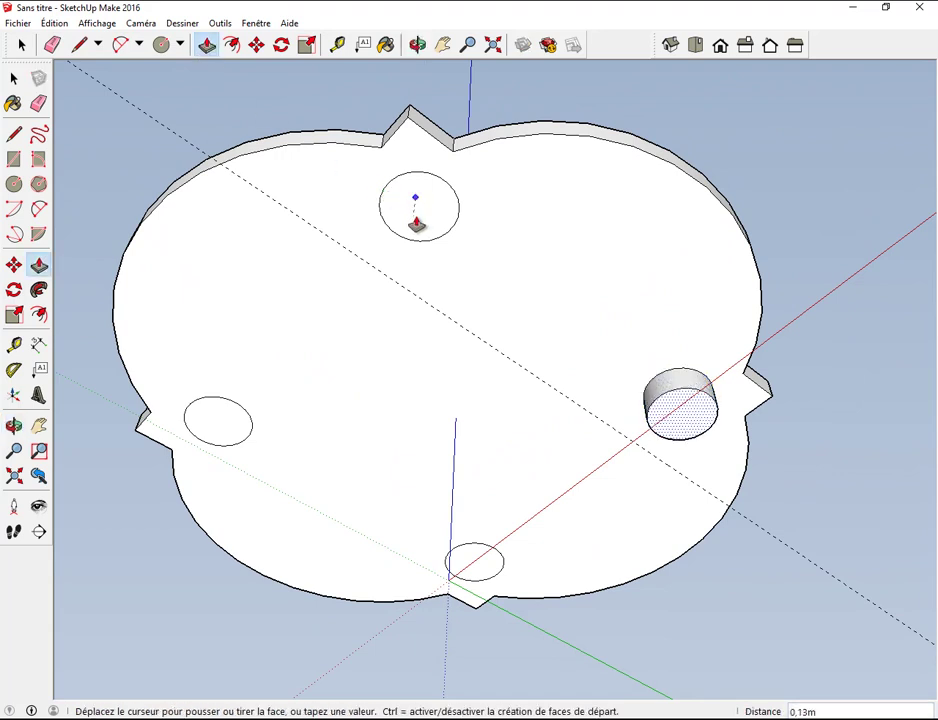
pyautogui.click(430, 220)
pyautogui.press('Return')
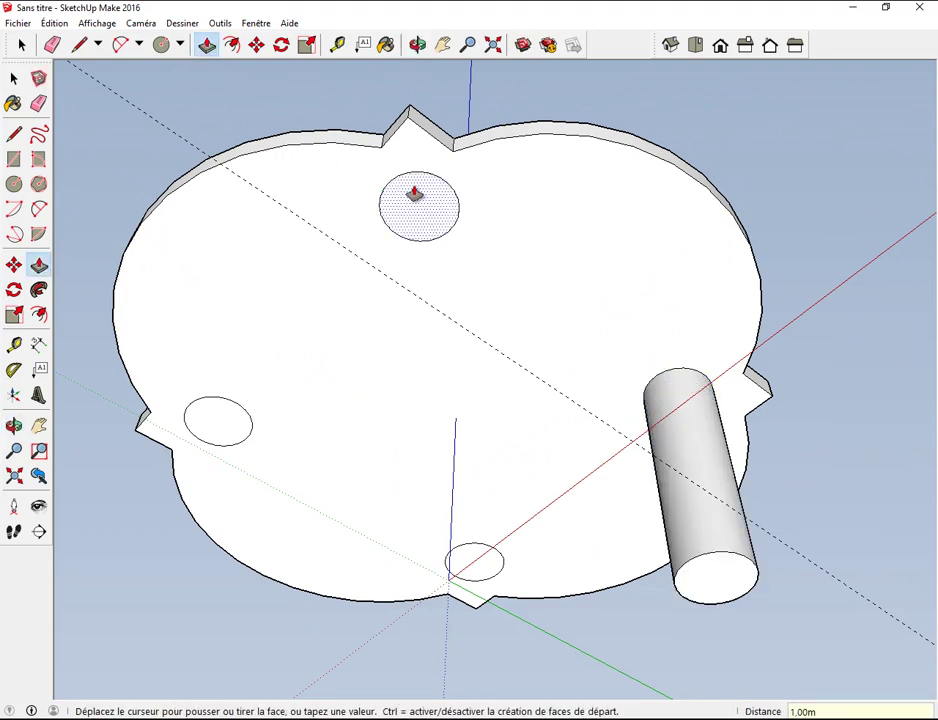
pyautogui.click(417, 216)
pyautogui.press('Return')
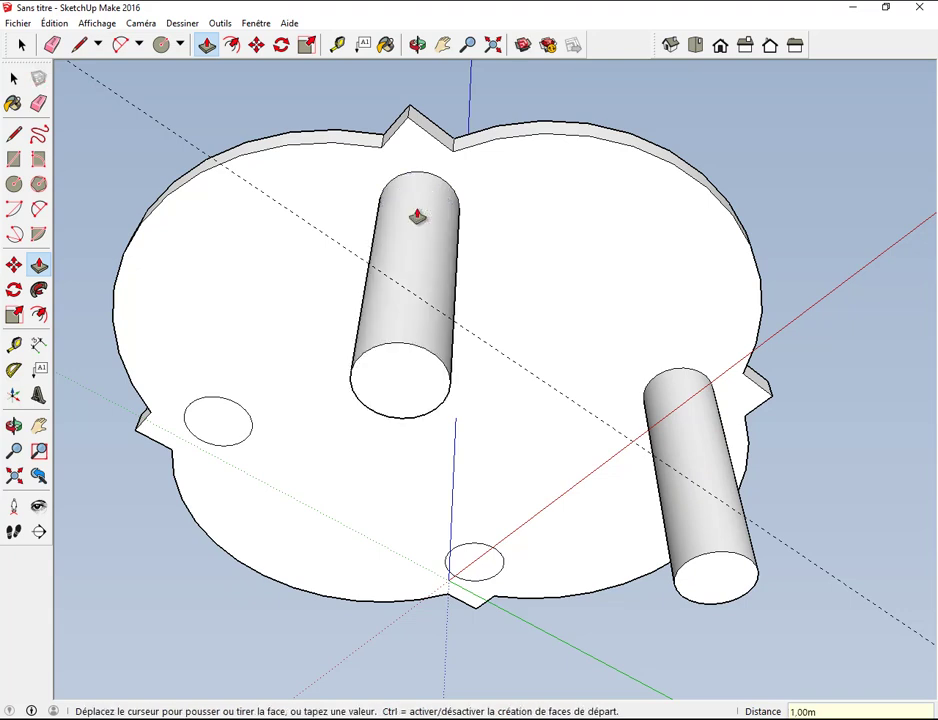
pyautogui.click(234, 425)
pyautogui.click(232, 424)
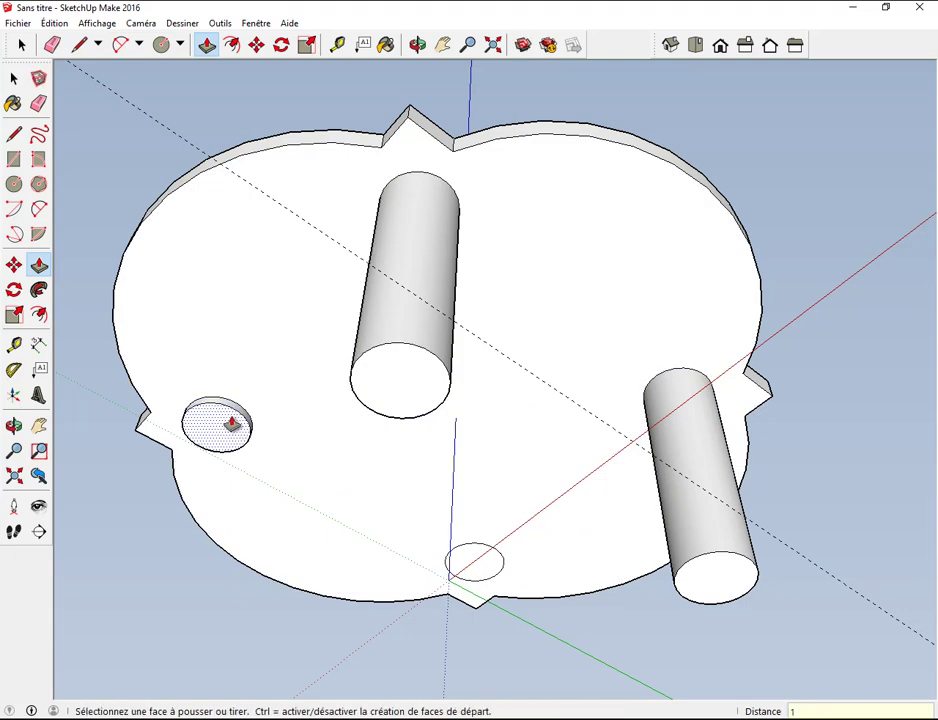
pyautogui.press('Return')
pyautogui.click(490, 566)
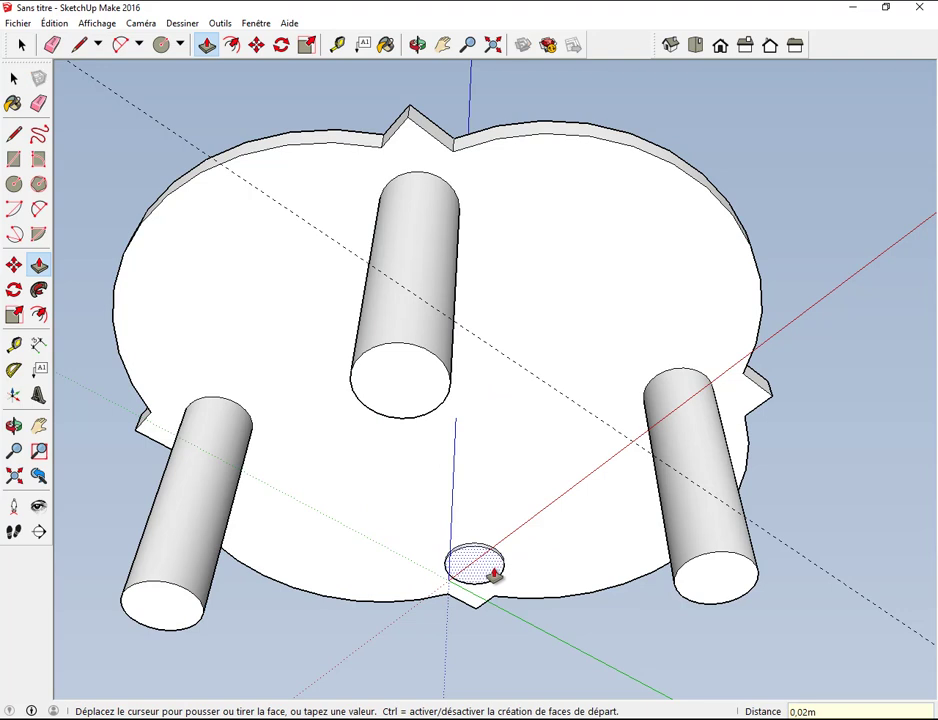
pyautogui.click(493, 574)
pyautogui.press('Return')
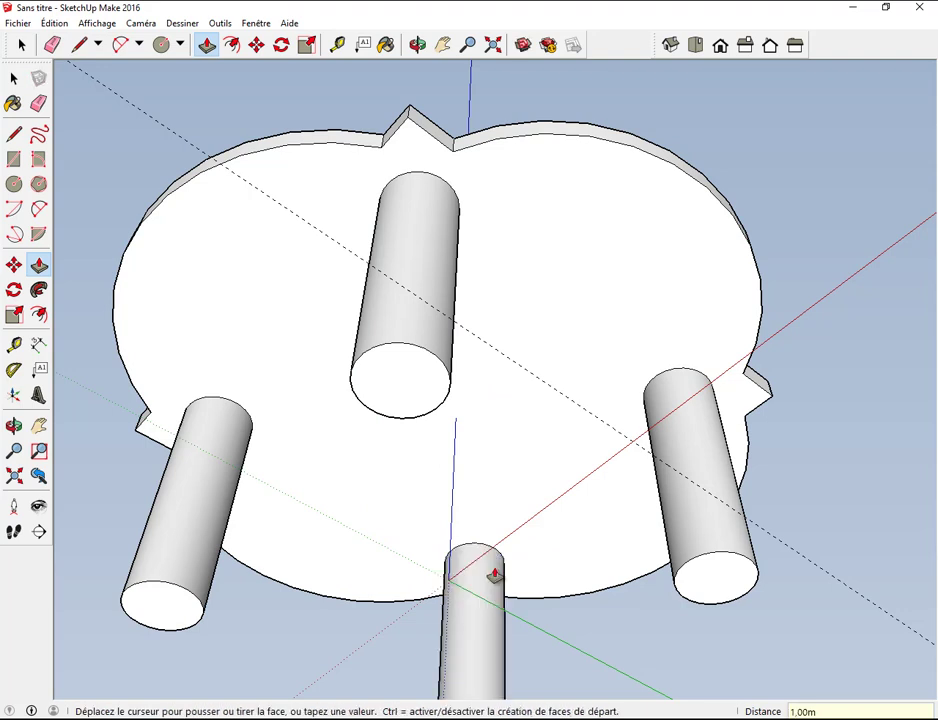
# Move the bottom edges of the back, right and left legs inward to taper them into cones
pyautogui.click(257, 45)
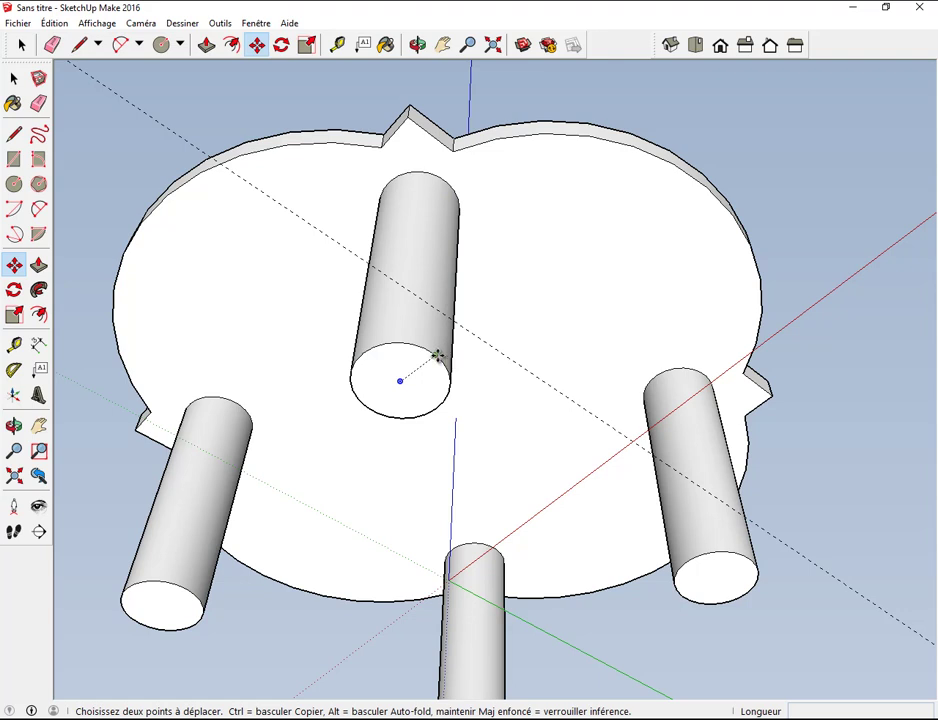
pyautogui.click(437, 355)
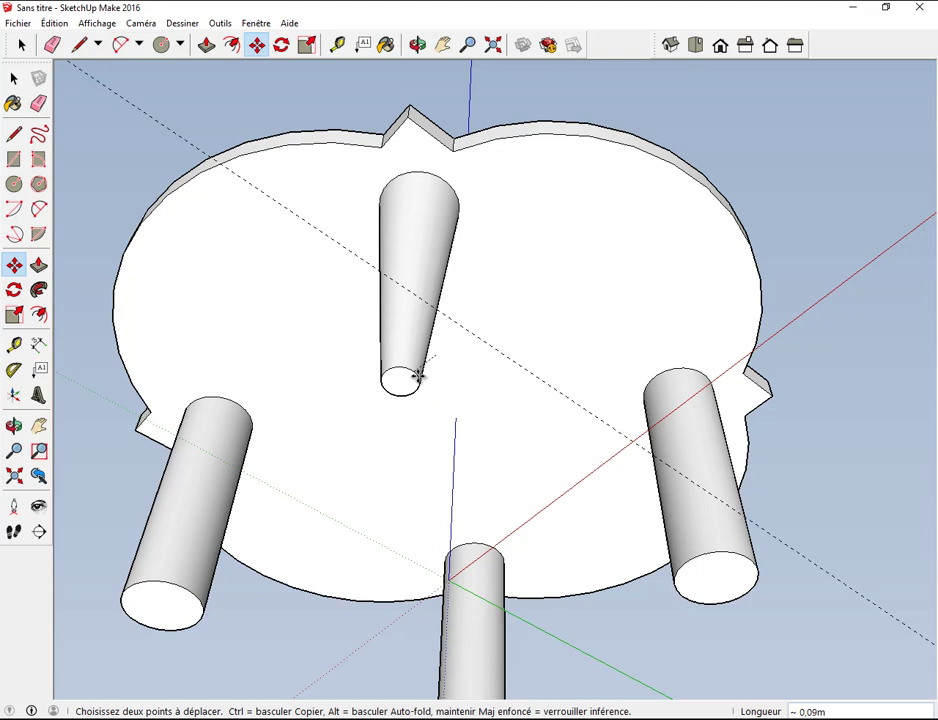
pyautogui.click(410, 379)
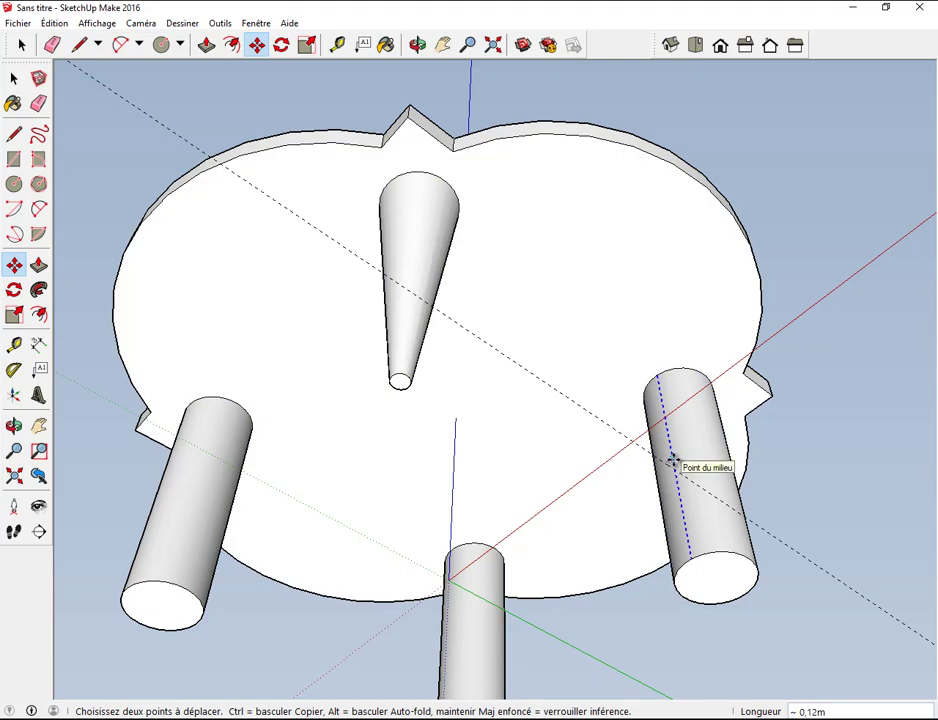
pyautogui.click(690, 557)
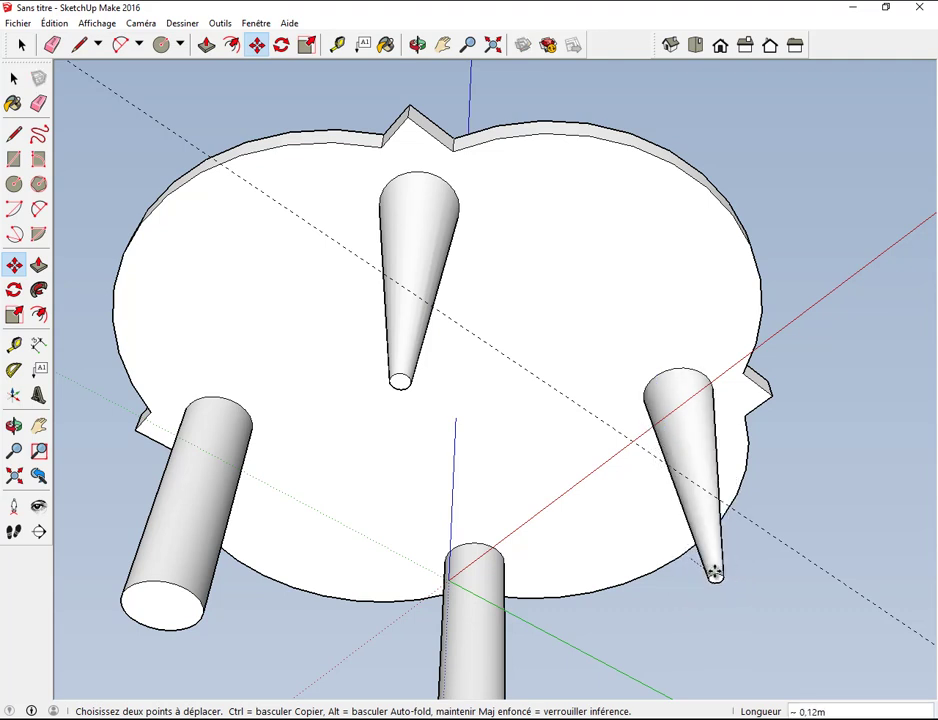
pyautogui.click(714, 572)
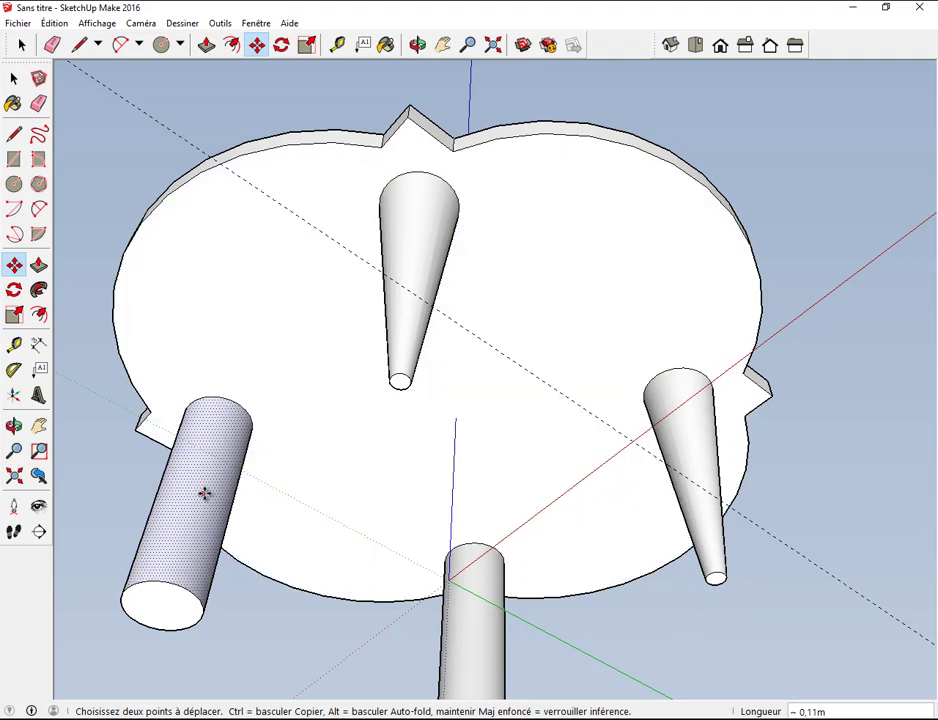
pyautogui.click(189, 590)
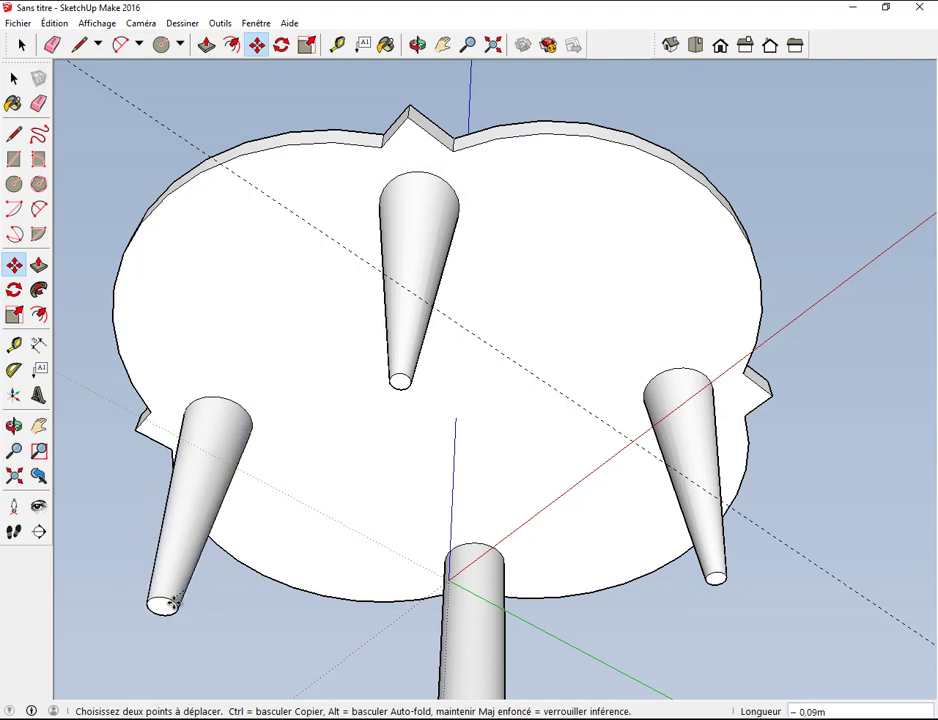
pyautogui.click(161, 604)
# Bring the front leg into view and move its bottom edge inward to taper it into a cone
pyautogui.click(443, 44)
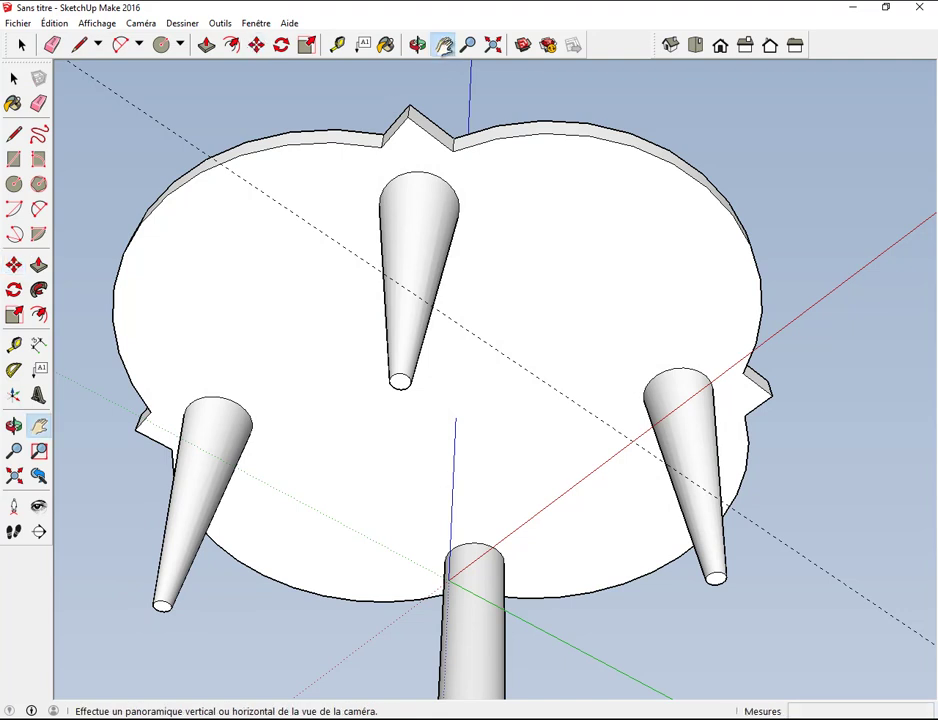
pyautogui.moveTo(550, 410); pyautogui.dragTo(557, 272)
pyautogui.moveTo(533, 320); pyautogui.dragTo(513, 256)
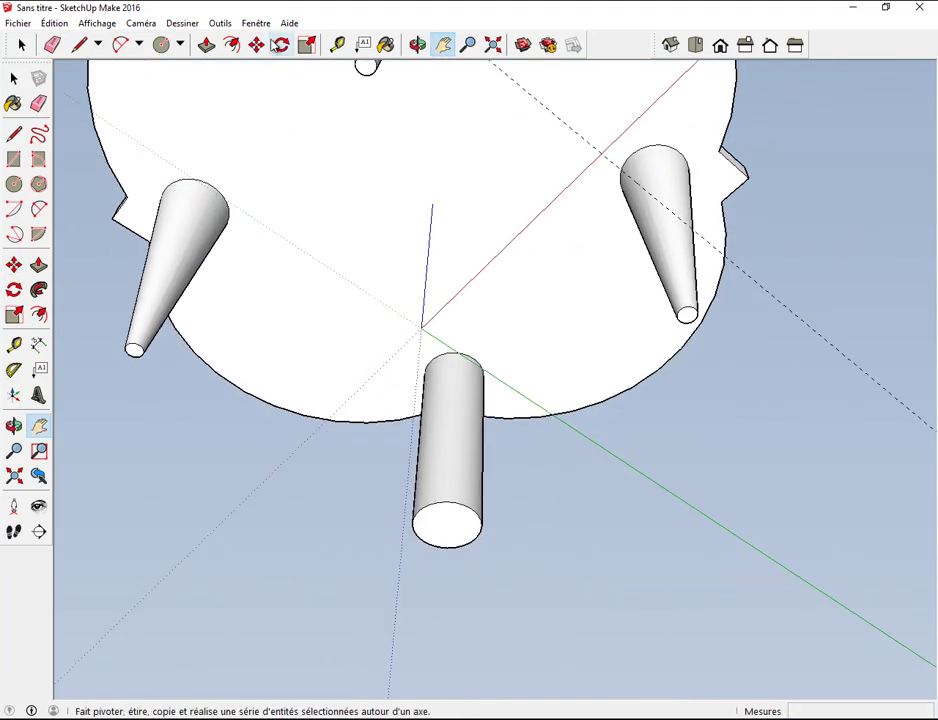
pyautogui.click(257, 44)
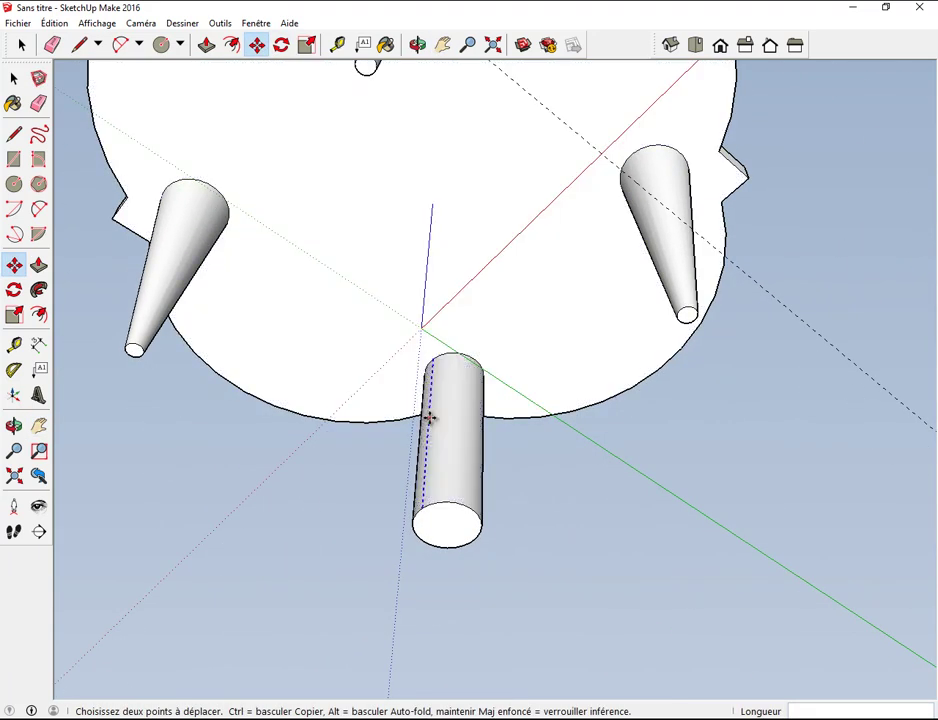
pyautogui.click(422, 505)
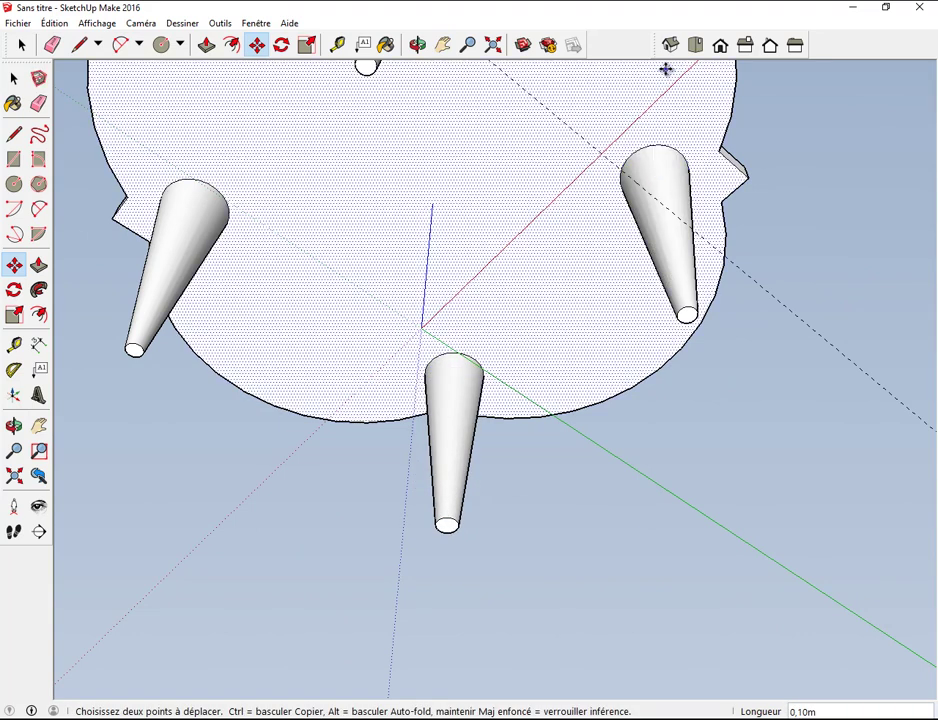
pyautogui.click(670, 45)
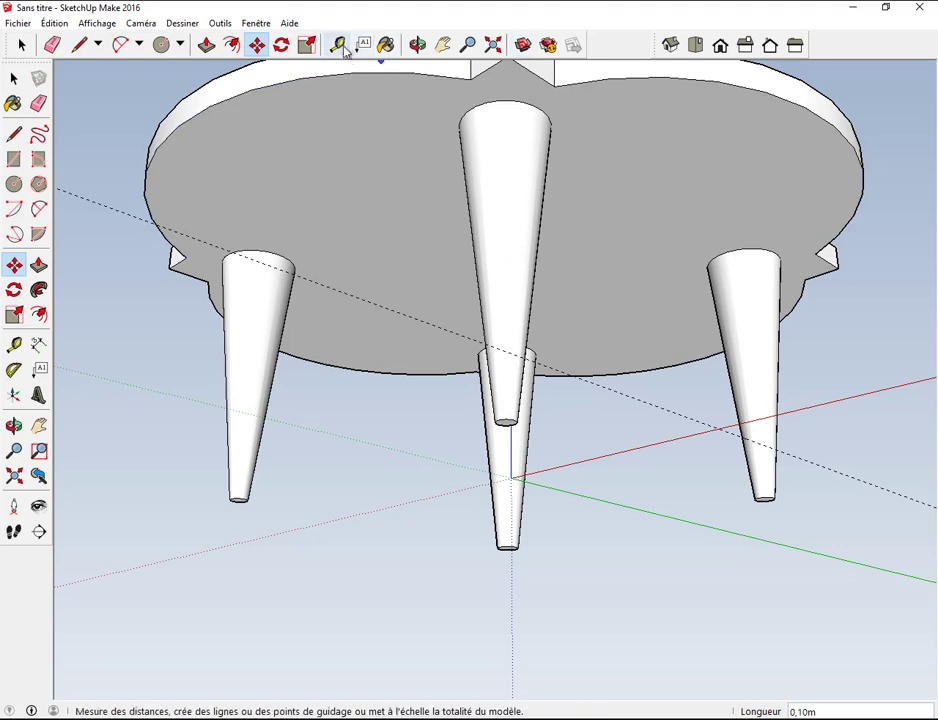
# Orbit to a side view, then switch to the Top view and zoom out over the table
pyautogui.click(418, 45)
pyautogui.moveTo(557, 140)
pyautogui.mouseDown()
pyautogui.moveTo(616, 180)
pyautogui.moveTo(613, 264)
pyautogui.moveTo(536, 203)
pyautogui.moveTo(565, 178)
pyautogui.mouseUp()
pyautogui.click(695, 45)
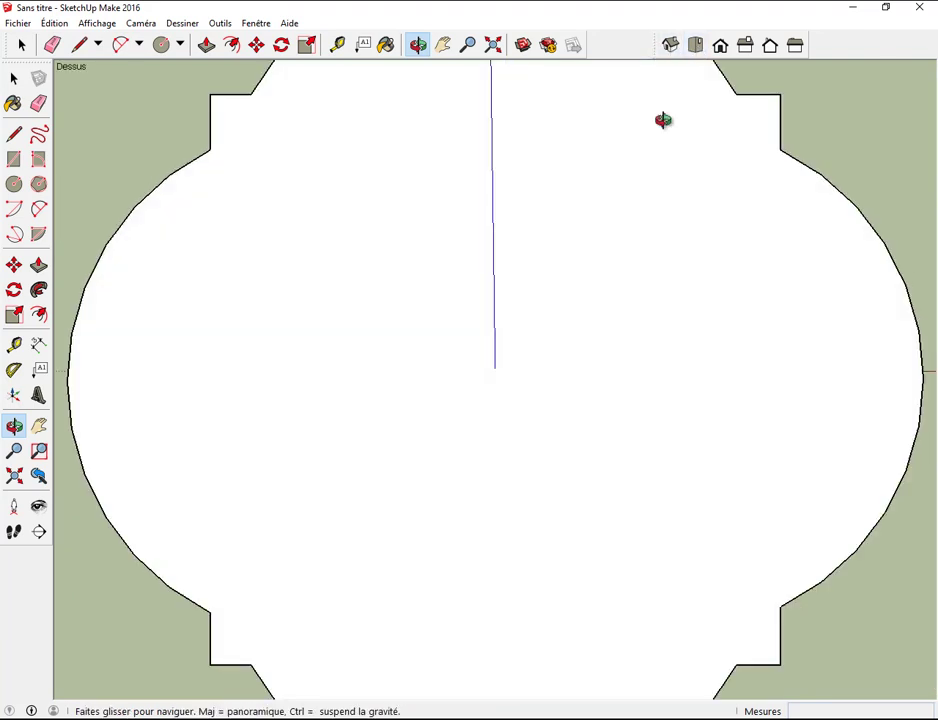
pyautogui.scroll(-2, 603, 207)
pyautogui.scroll(-1, 603, 207)
pyautogui.scroll(-1, 603, 207)
pyautogui.scroll(-1, 559, 140)
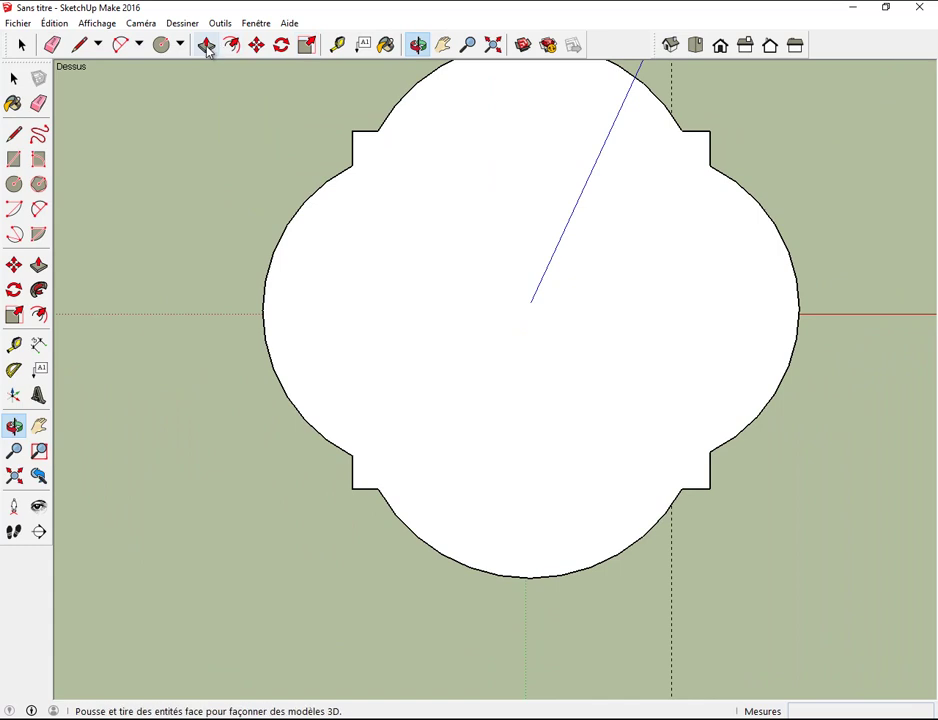
pyautogui.click(161, 44)
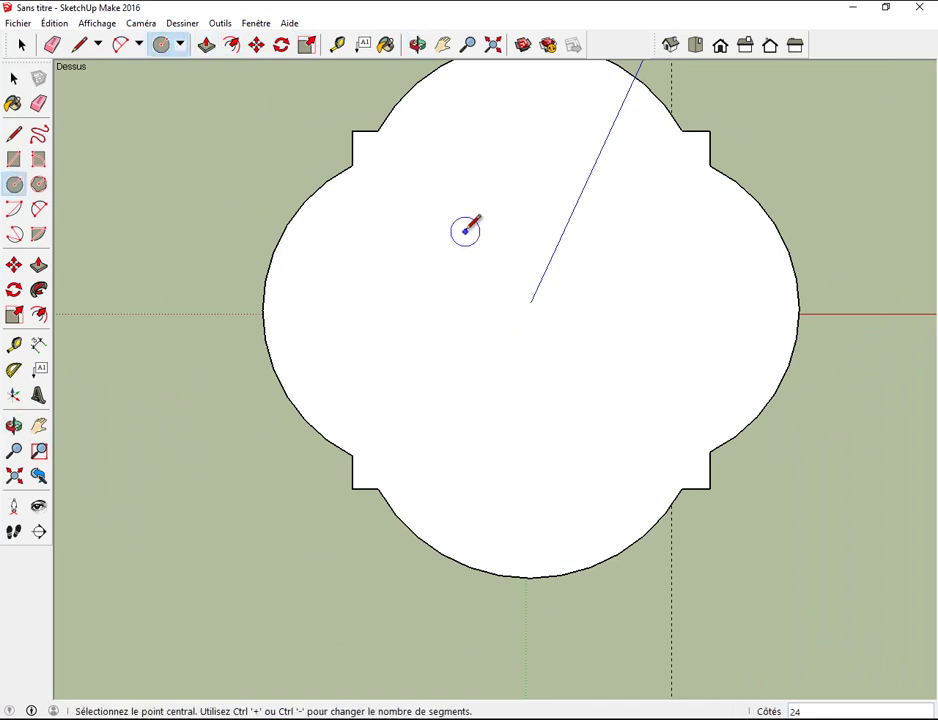
# Draw two concentric circles at the origin, about 0.81 m and 0.97 m in radius
pyautogui.click(531, 304)
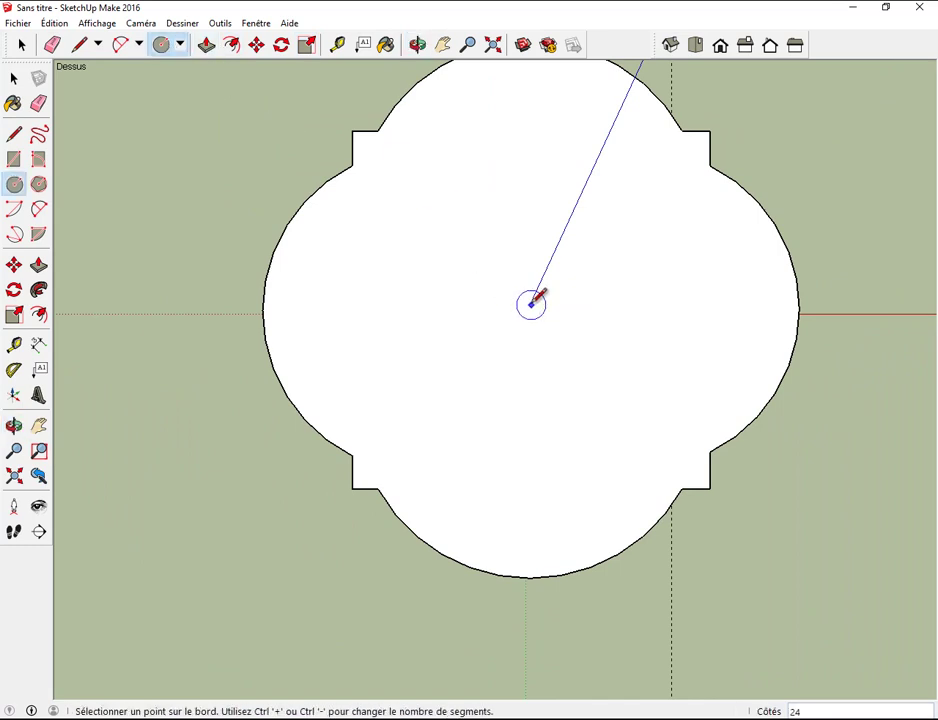
pyautogui.click(582, 167)
pyautogui.click(531, 304)
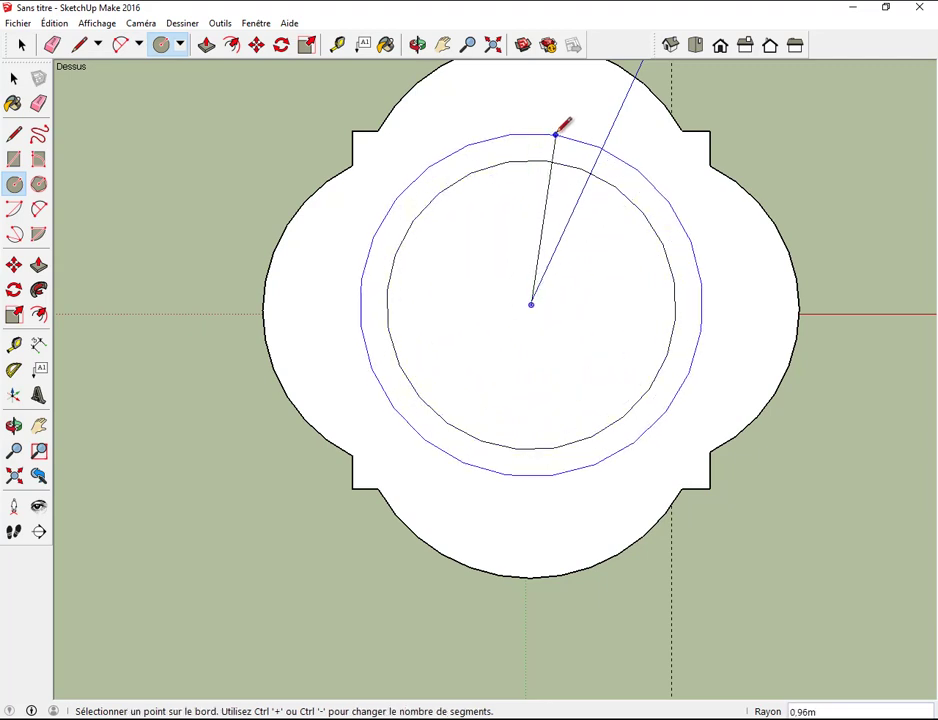
pyautogui.click(559, 131)
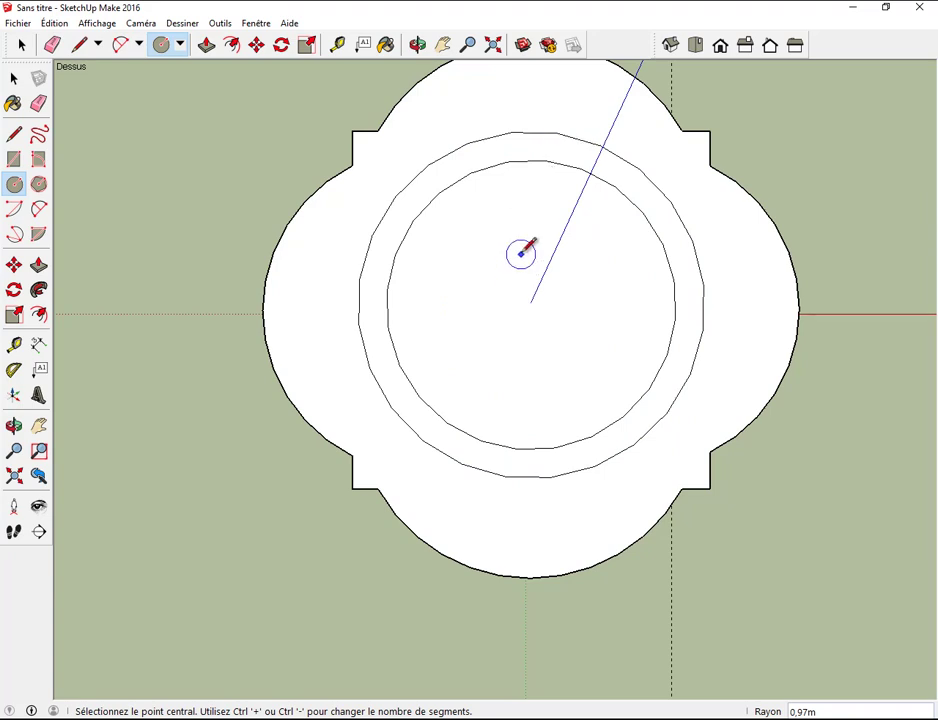
pyautogui.click(182, 46)
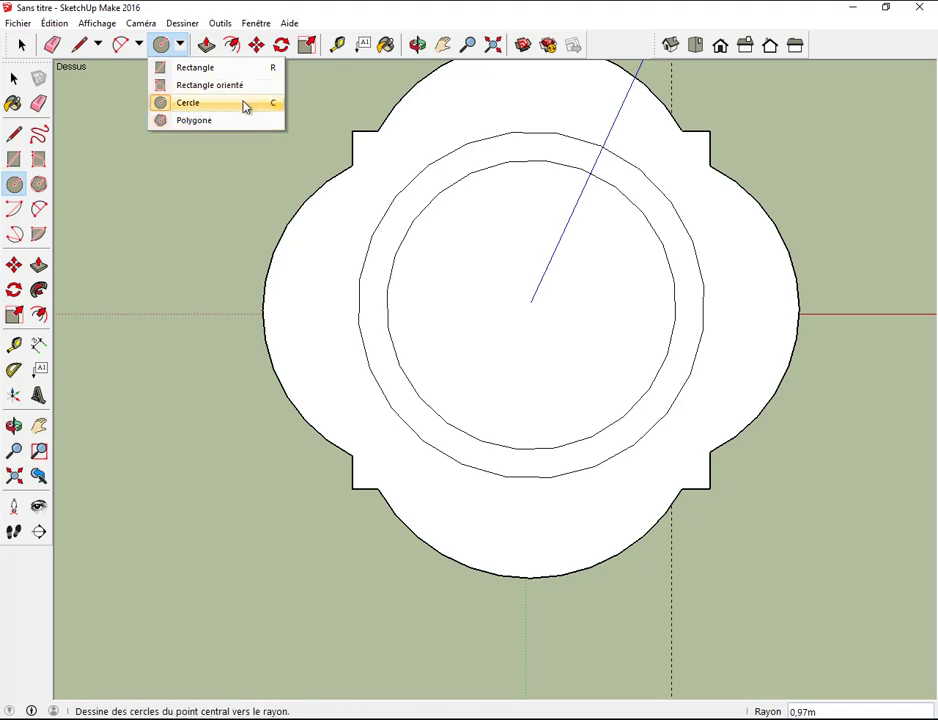
pyautogui.click(245, 107)
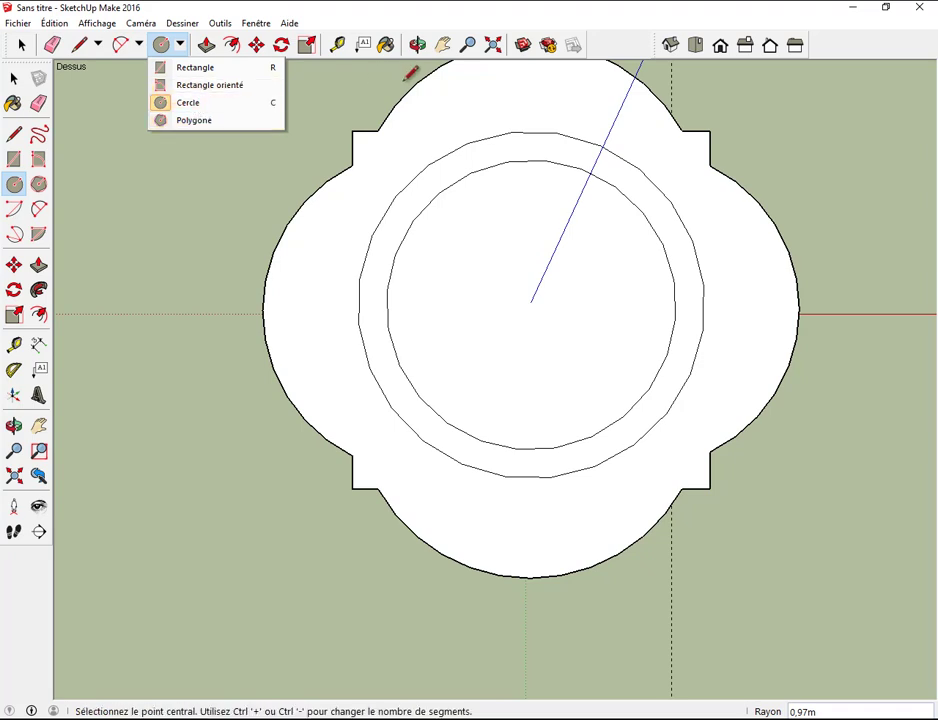
pyautogui.click(672, 45)
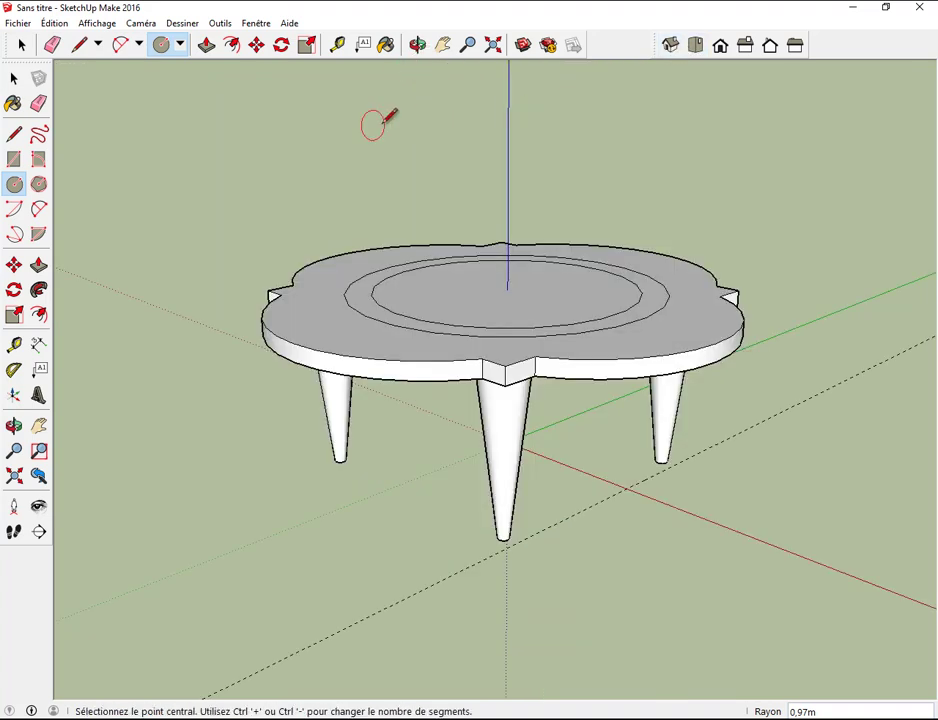
# Paint the inner disc and outer table-top area with yellow translucent glass
pyautogui.click(13, 103)
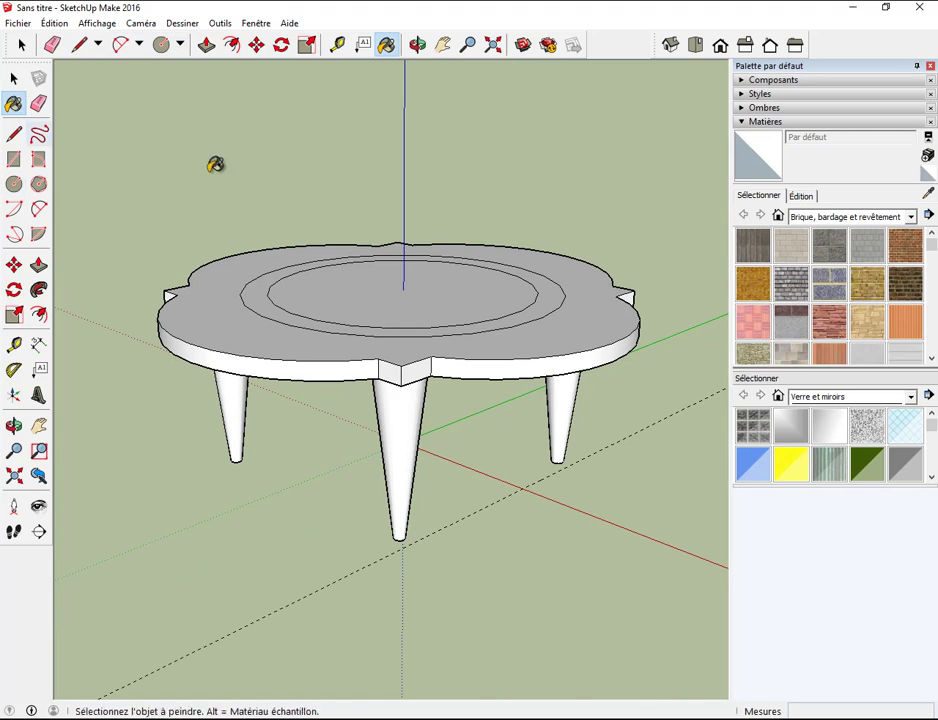
pyautogui.click(791, 468)
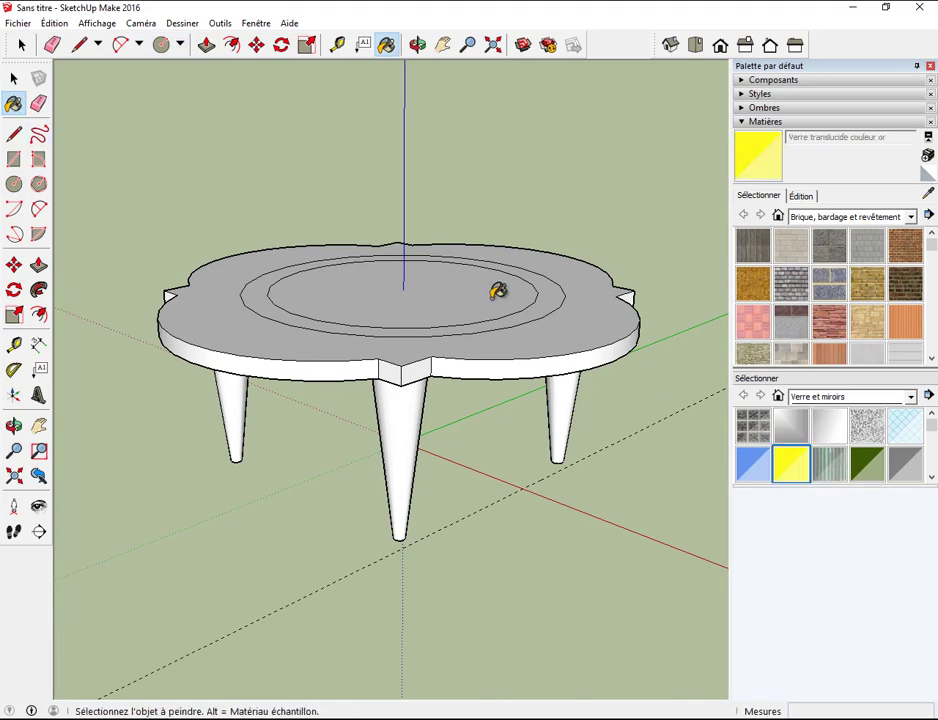
pyautogui.click(497, 290)
pyautogui.click(588, 328)
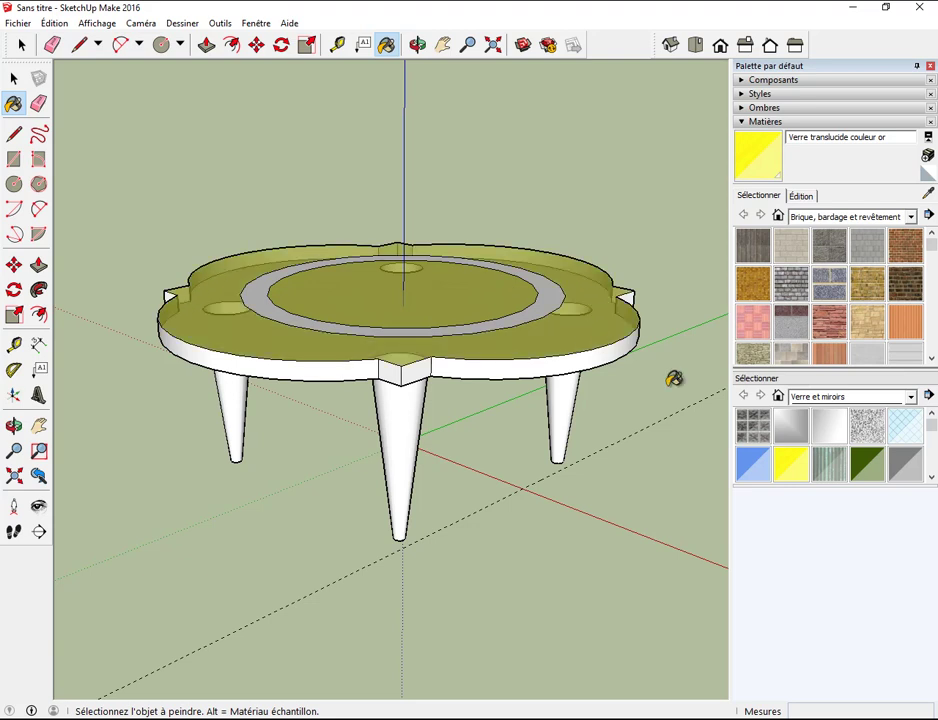
# Paint the ring between the circles and the right and left table edges with Verre translucide bleu
pyautogui.click(753, 465)
pyautogui.click(559, 299)
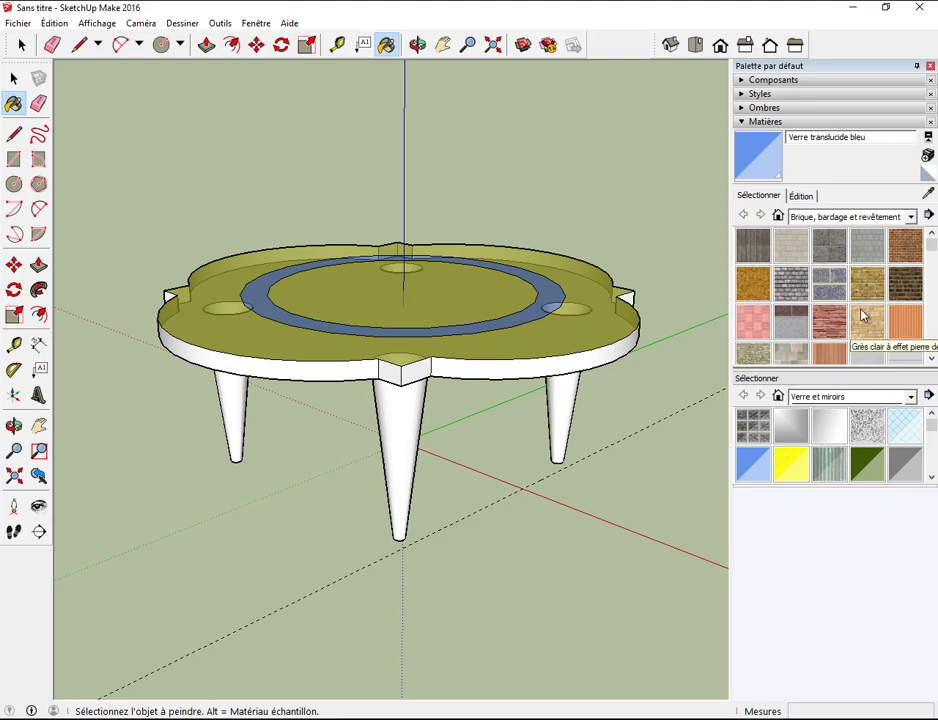
pyautogui.click(764, 466)
pyautogui.click(615, 352)
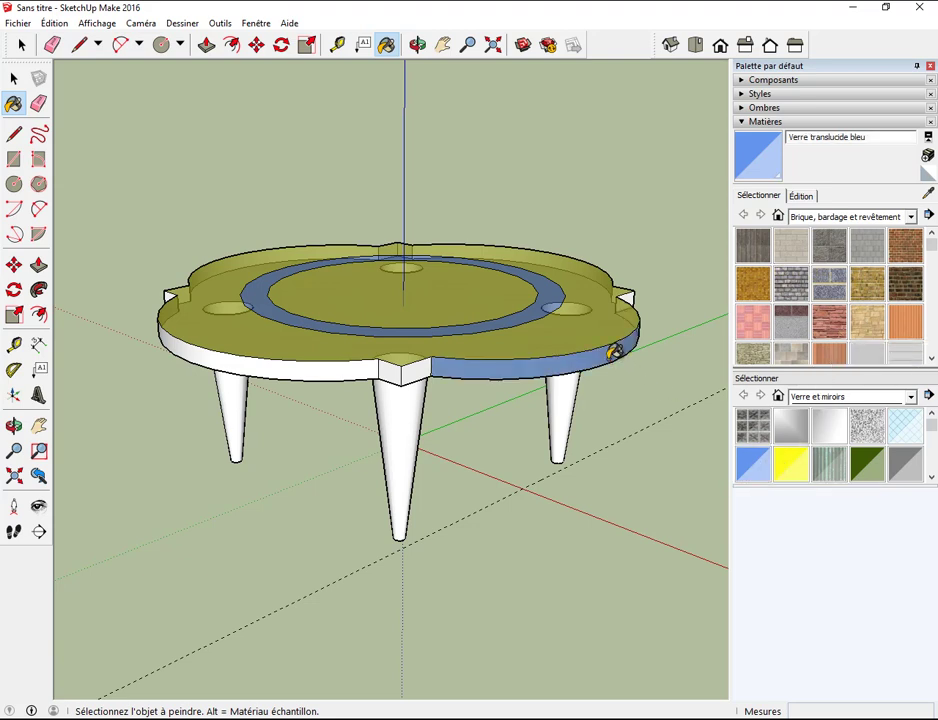
pyautogui.click(365, 364)
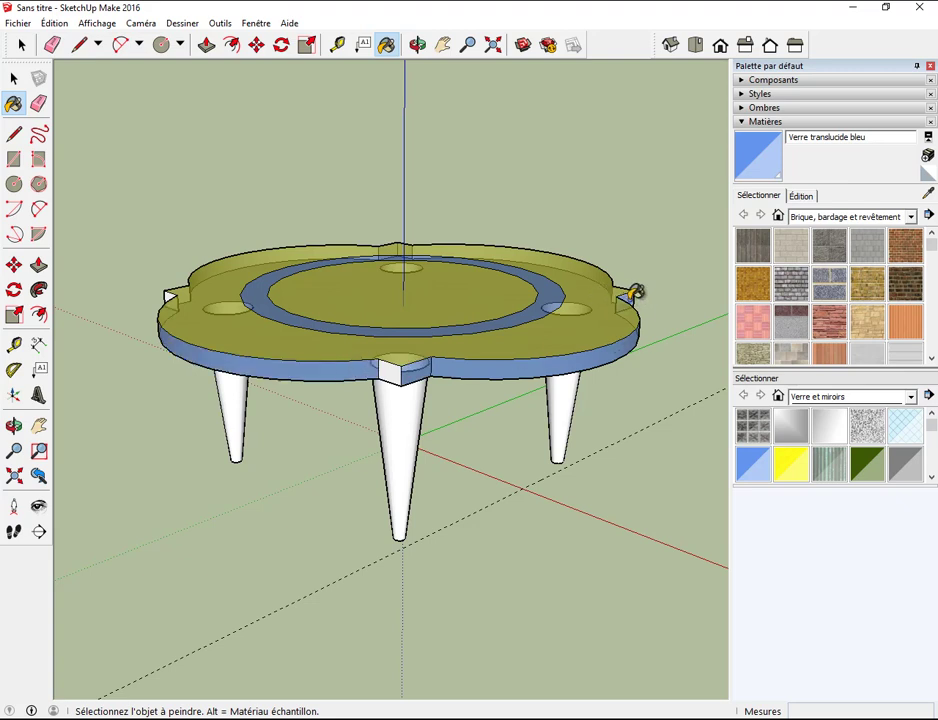
pyautogui.scroll(3, 170, 288)
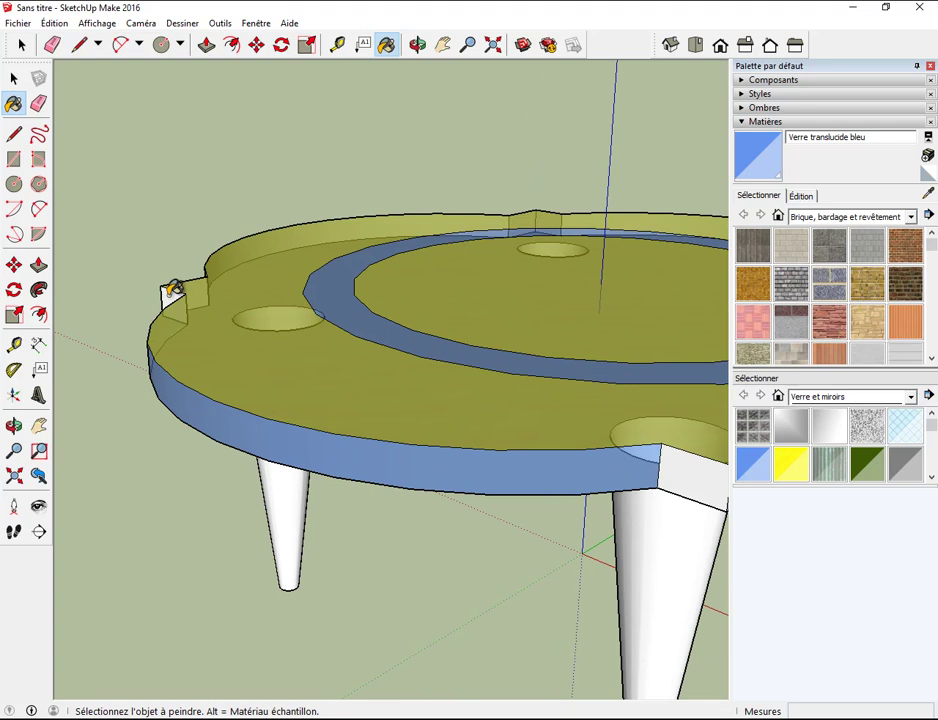
pyautogui.scroll(-3, 173, 288)
pyautogui.scroll(-2, 356, 295)
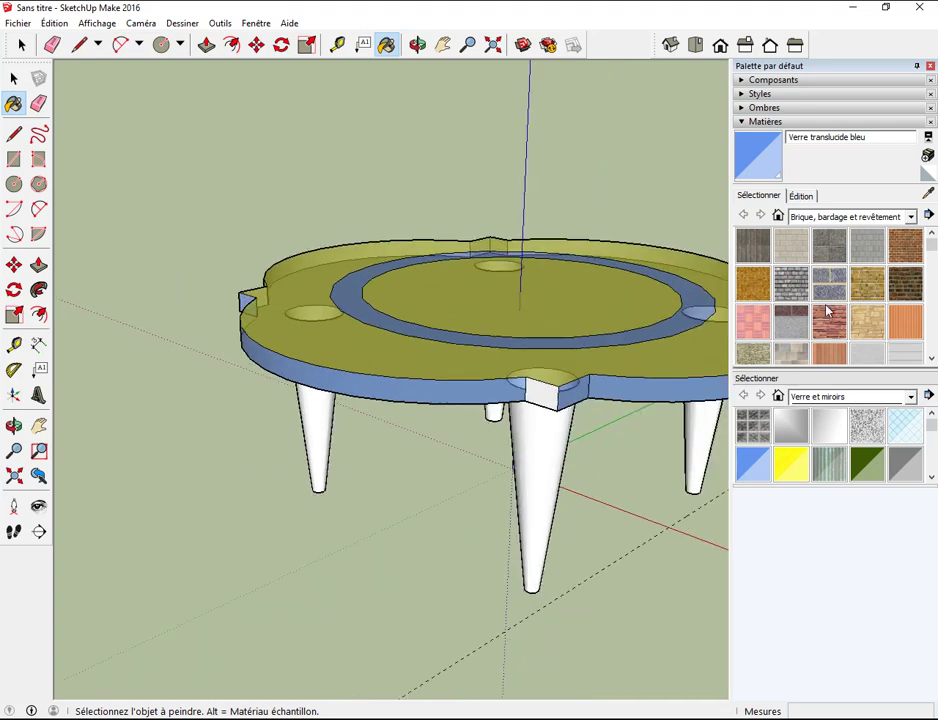
# Paint the right, centre and left legs with grey Couleur M05 from Couleurs, then close the tray
pyautogui.click(911, 217)
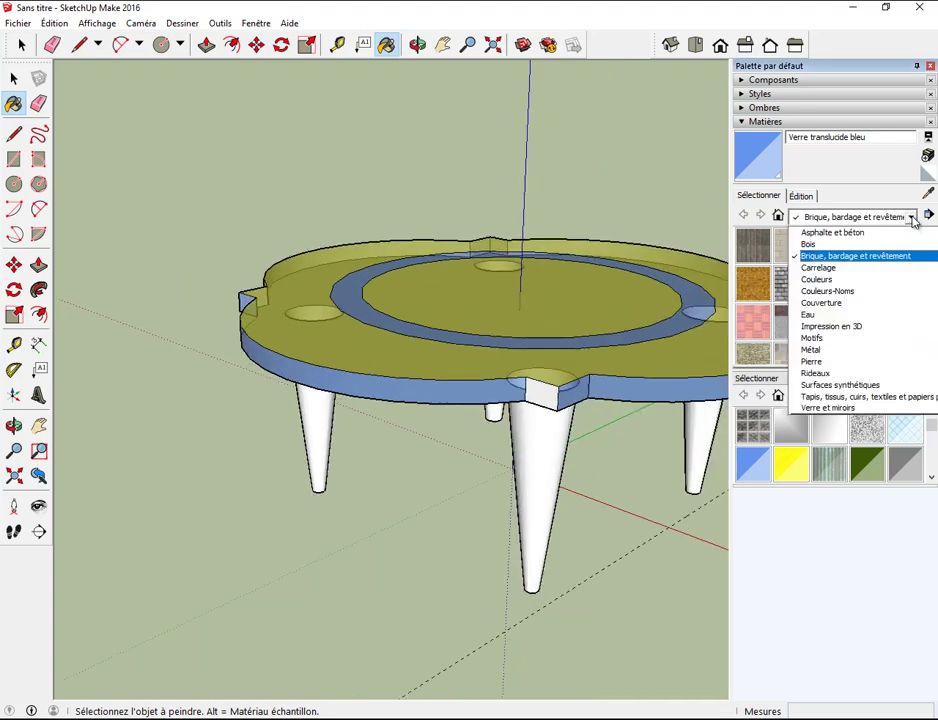
pyautogui.click(830, 279)
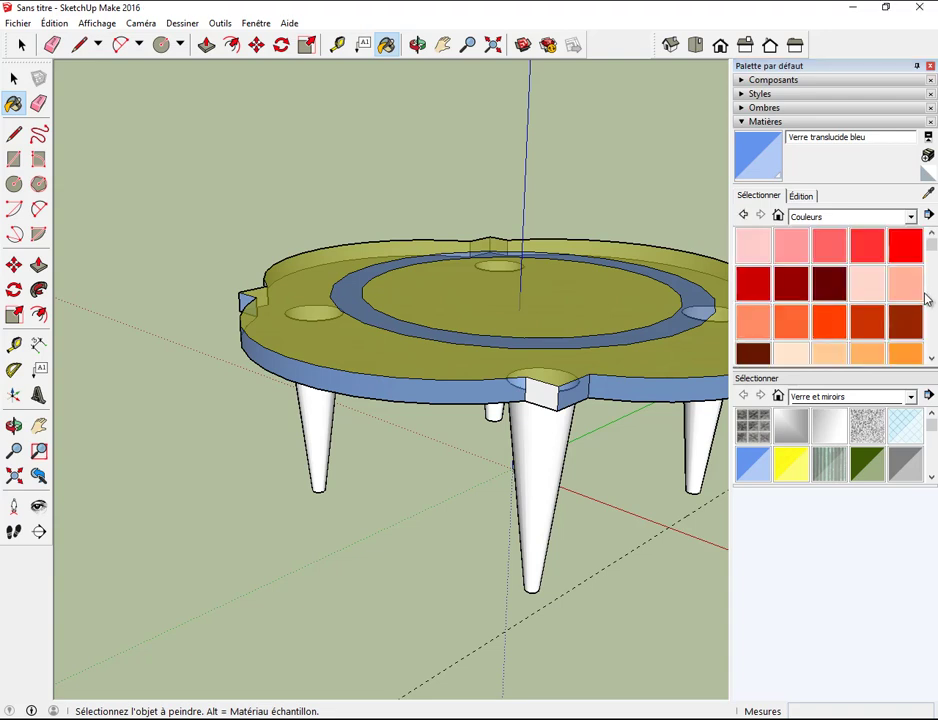
pyautogui.moveTo(932, 245); pyautogui.dragTo(931, 336)
pyautogui.click(786, 296)
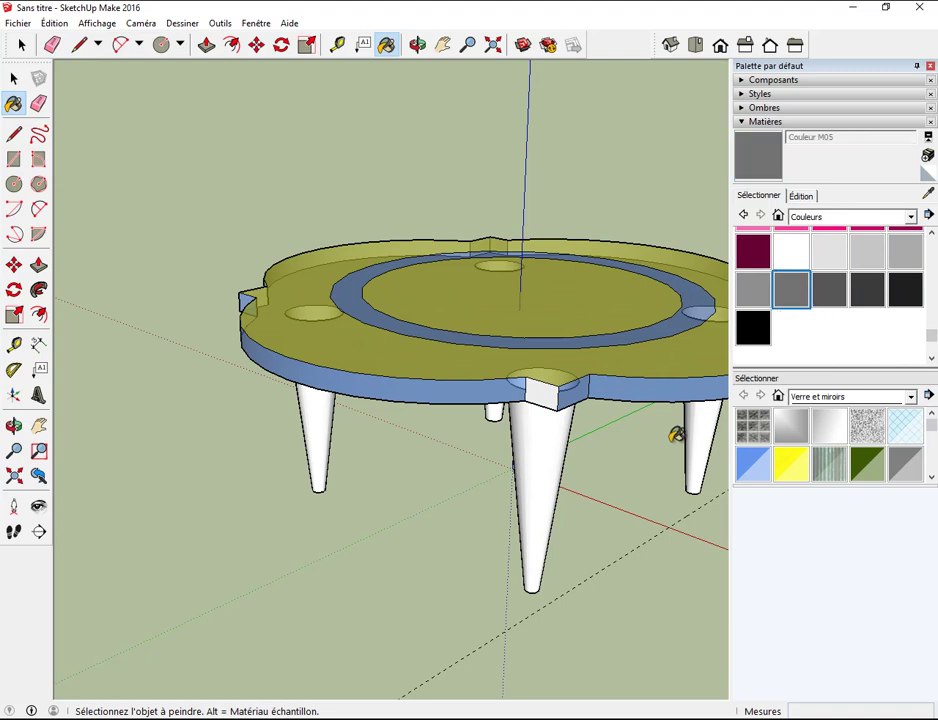
pyautogui.click(706, 440)
pyautogui.click(541, 449)
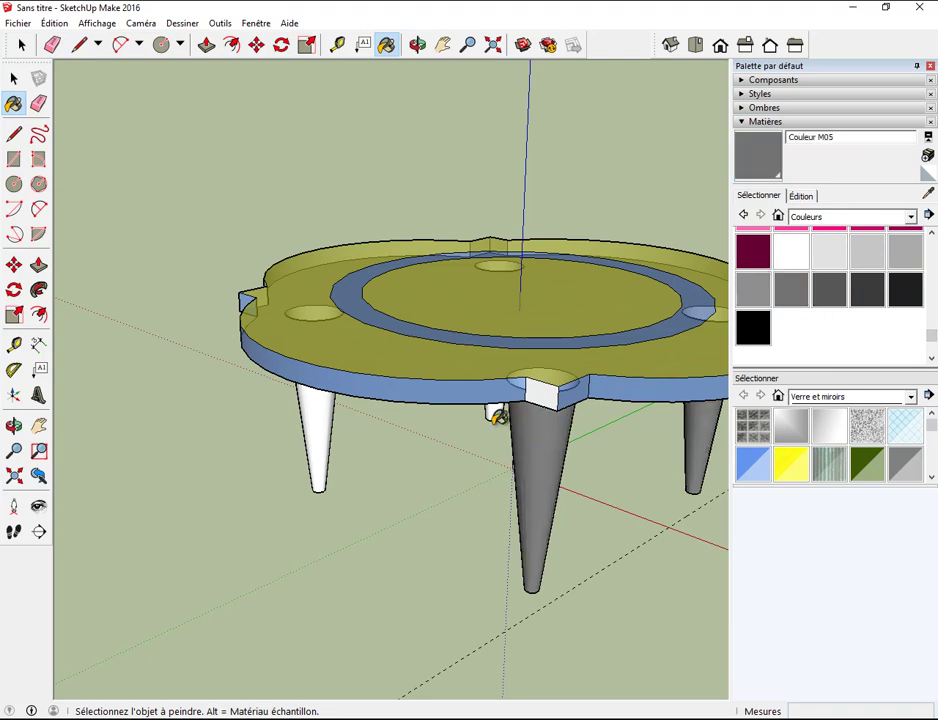
pyautogui.click(318, 429)
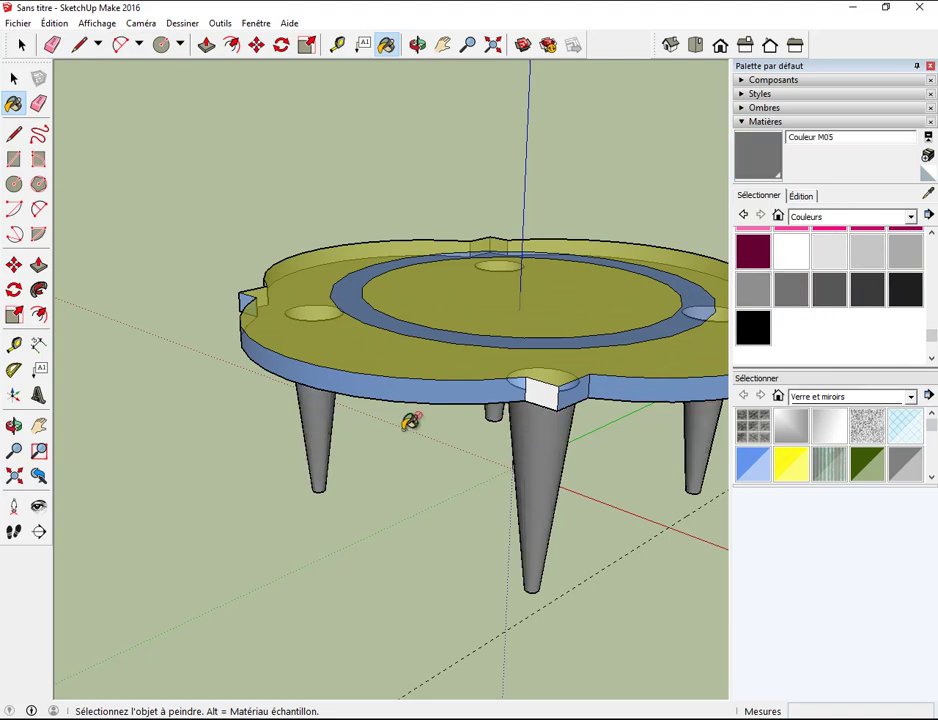
pyautogui.scroll(2, 410, 419)
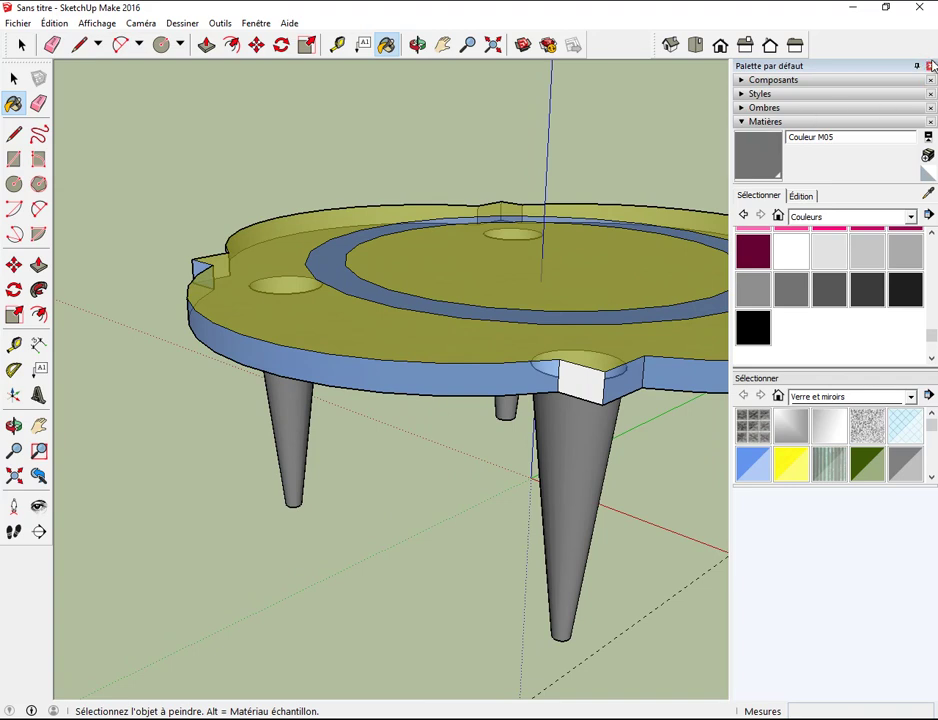
pyautogui.click(930, 65)
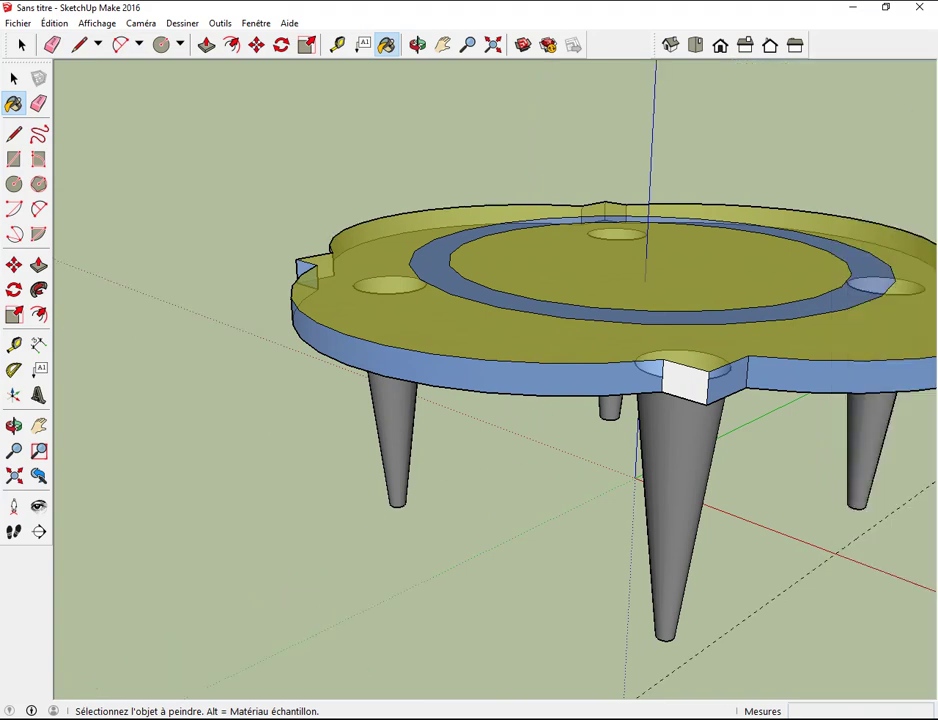
pyautogui.hotkey('alt', 'Tab')
pyautogui.scroll(-3, 381, 530)
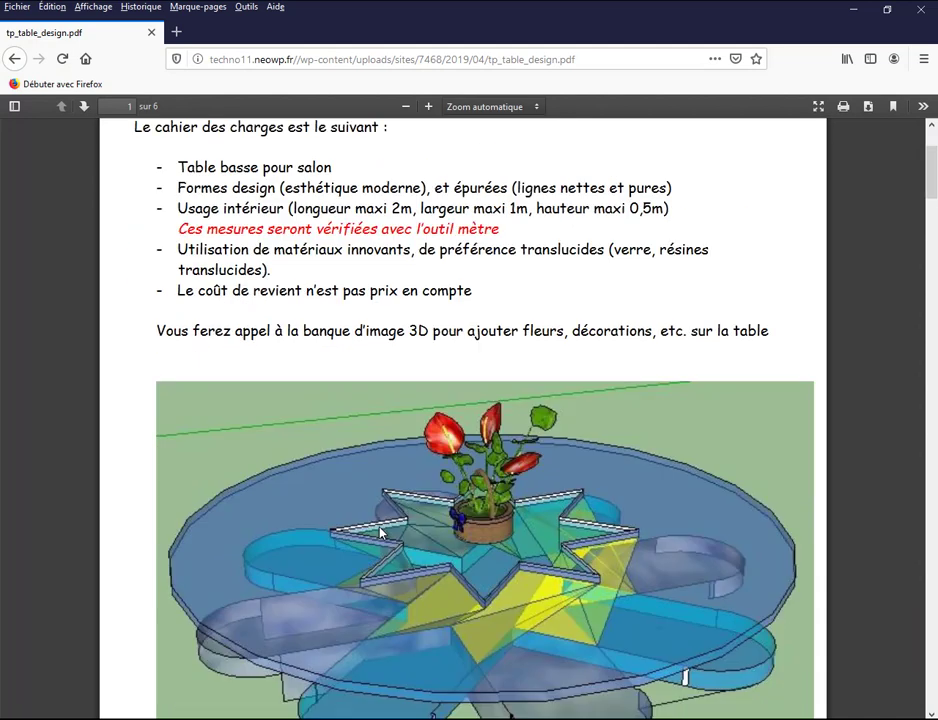
pyautogui.scroll(-3, 522, 444)
pyautogui.scroll(-1, 522, 444)
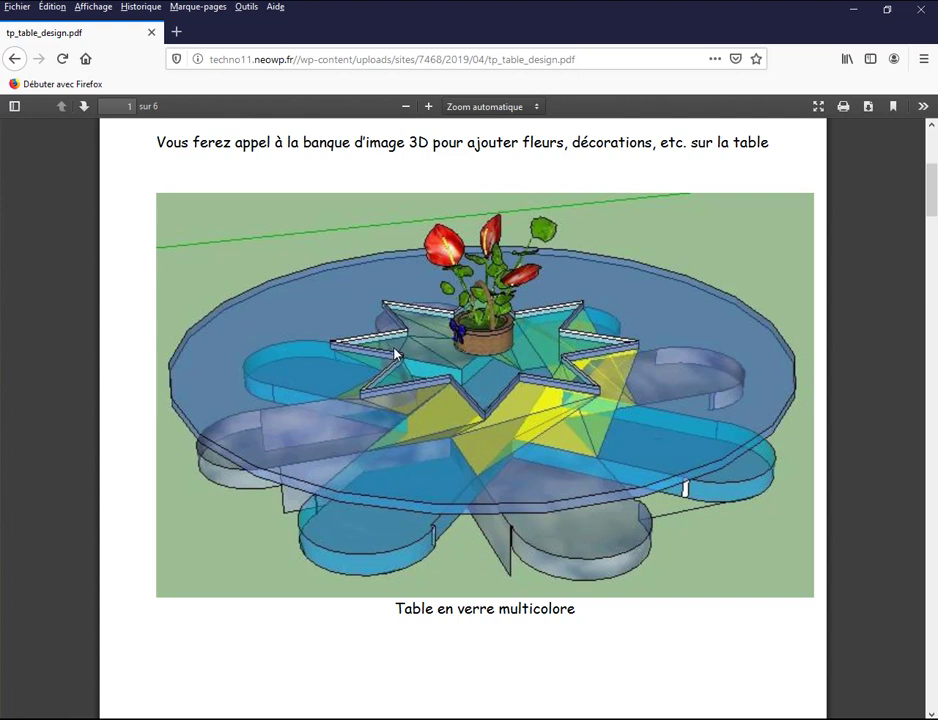
pyautogui.scroll(-3, 502, 408)
pyautogui.scroll(-5, 502, 410)
pyautogui.scroll(-2, 502, 410)
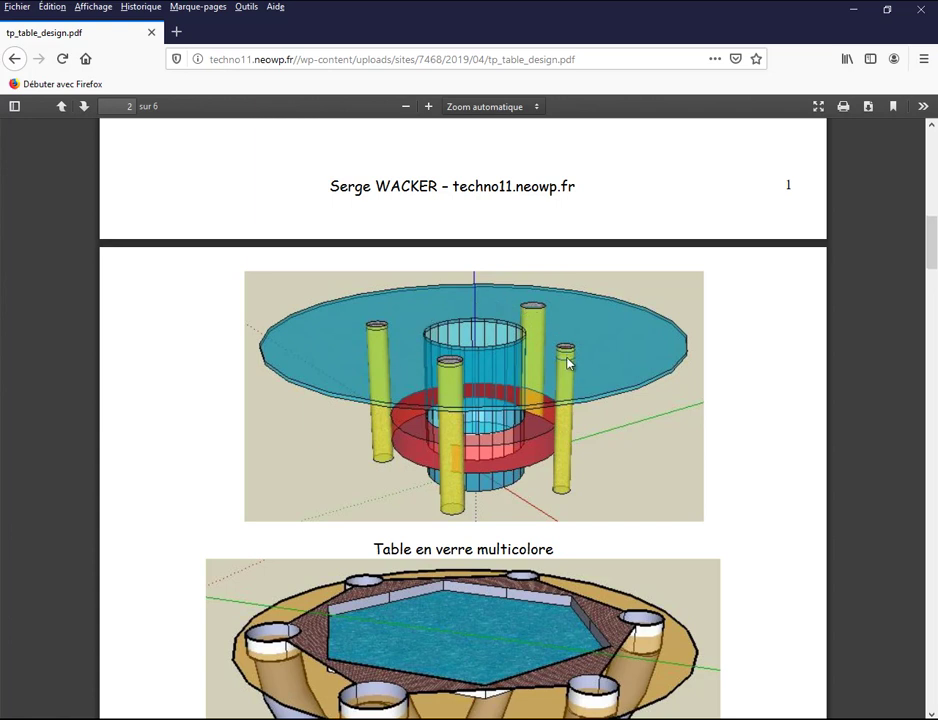
pyautogui.scroll(-1, 570, 372)
pyautogui.scroll(-3, 576, 373)
pyautogui.scroll(-1, 577, 373)
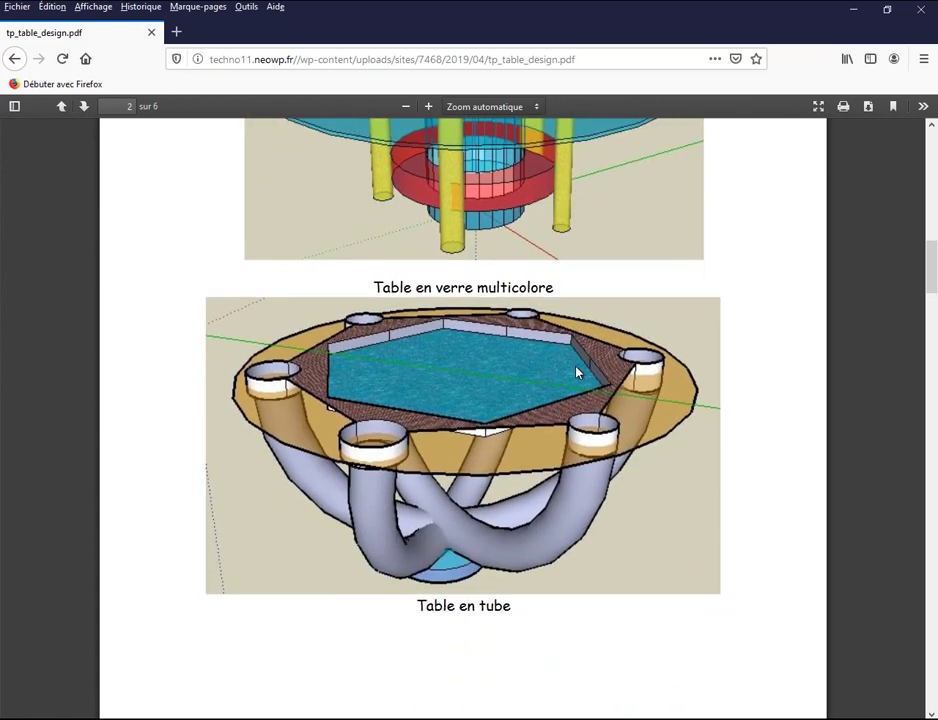
pyautogui.scroll(-1, 577, 362)
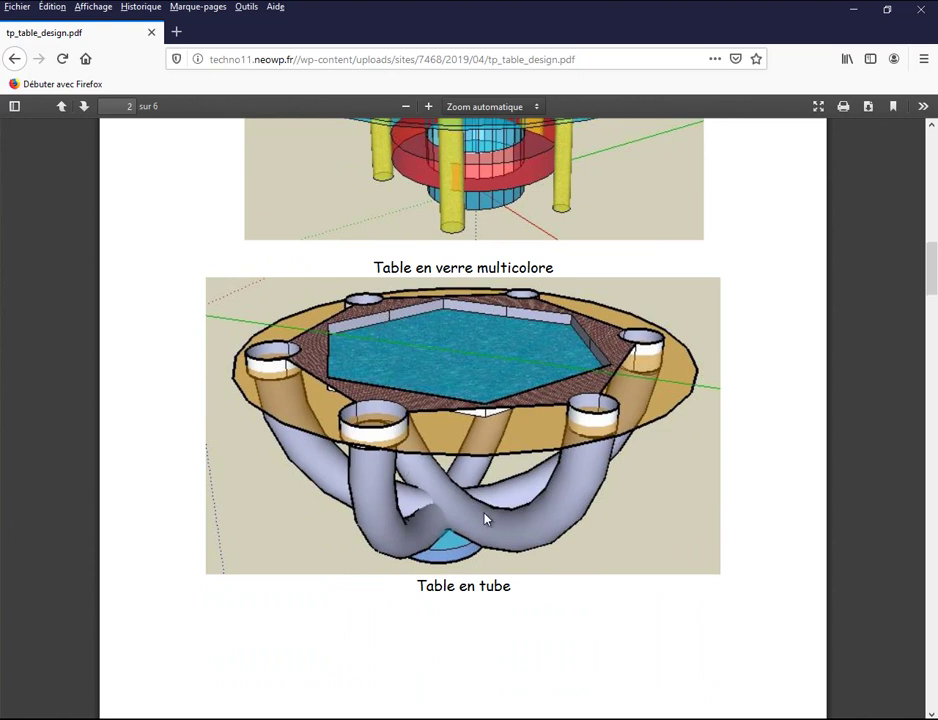
pyautogui.scroll(-2, 487, 518)
pyautogui.scroll(-5, 507, 502)
pyautogui.scroll(-4, 525, 493)
pyautogui.scroll(-2, 540, 486)
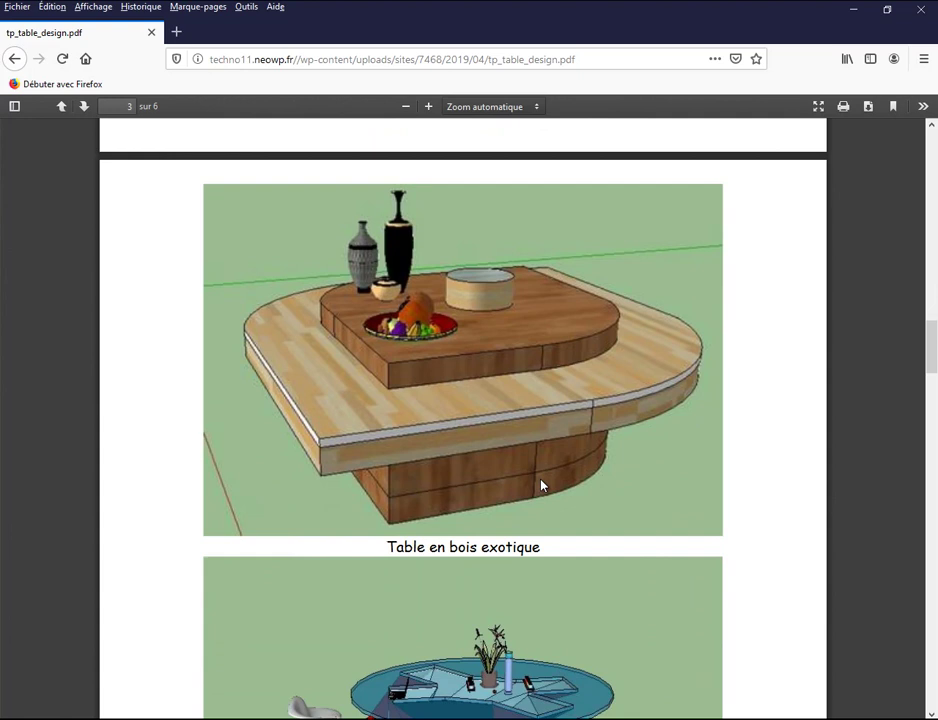
pyautogui.scroll(-2, 540, 486)
pyautogui.scroll(-1, 540, 486)
pyautogui.scroll(-3, 540, 486)
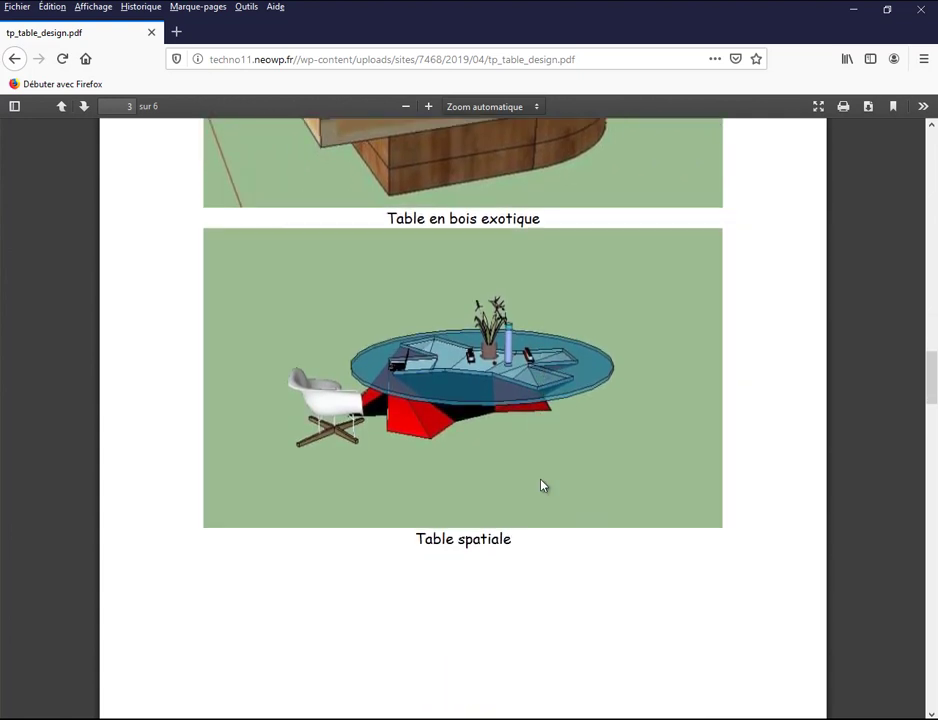
pyautogui.scroll(-3, 540, 486)
pyautogui.scroll(4, 540, 486)
pyautogui.scroll(12, 540, 486)
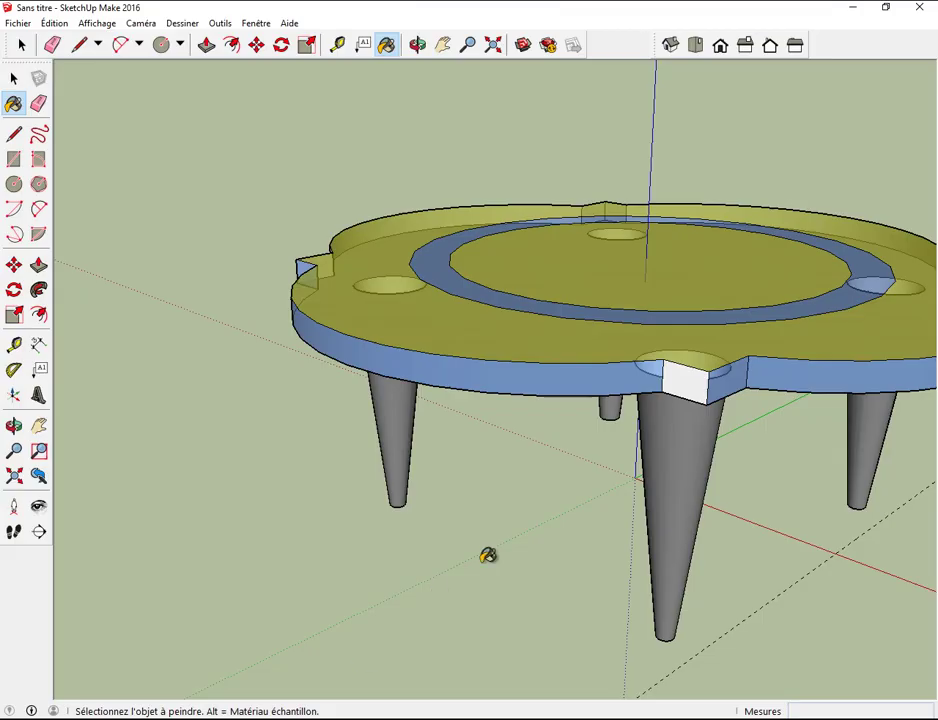
pyautogui.scroll(-2, 490, 555)
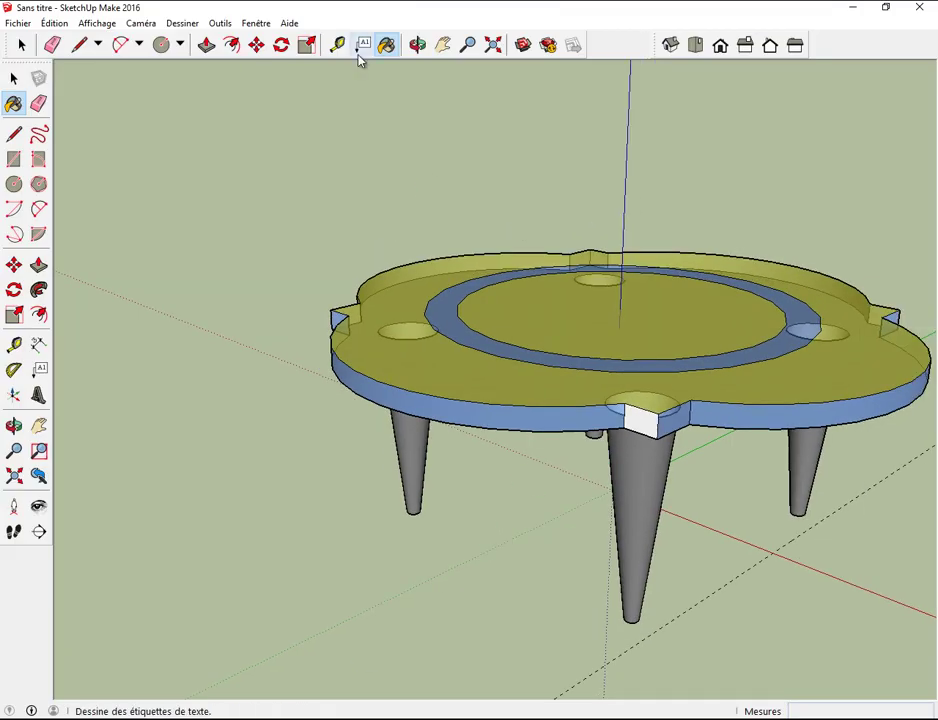
# Reset to the Iso view, orbit overhead, and settle on the standard Top view
pyautogui.click(670, 45)
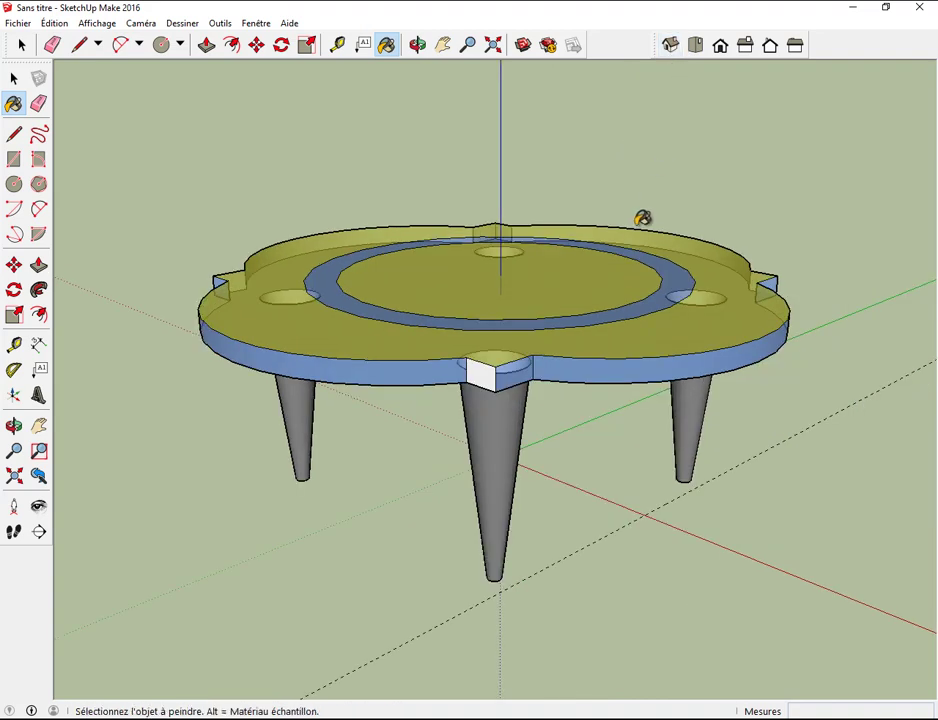
pyautogui.click(418, 45)
pyautogui.moveTo(636, 184)
pyautogui.mouseDown()
pyautogui.moveTo(631, 377)
pyautogui.moveTo(641, 291)
pyautogui.moveTo(614, 394)
pyautogui.moveTo(670, 402)
pyautogui.moveTo(550, 472)
pyautogui.moveTo(549, 404)
pyautogui.mouseUp()
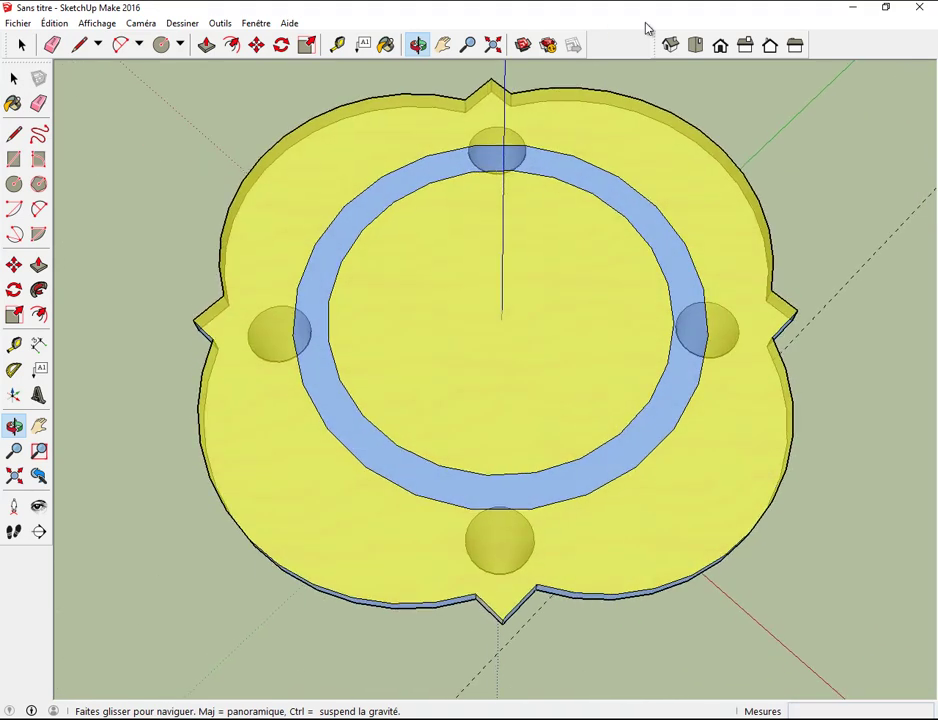
pyautogui.click(696, 46)
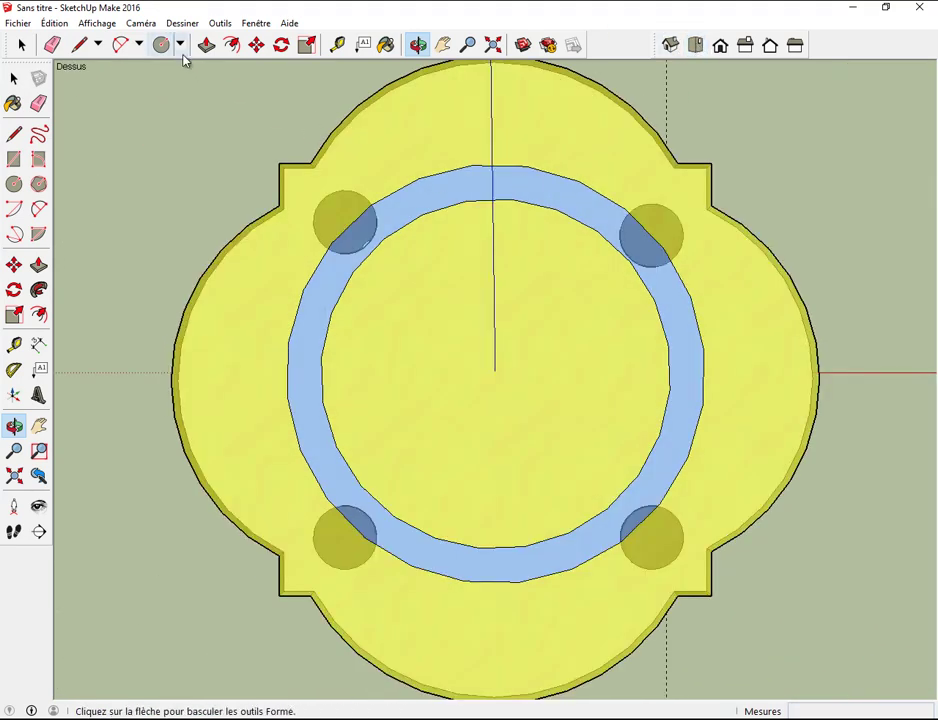
# Draw a 0.57 m radius hexagon centred on the table's origin, then orbit back to perspective
pyautogui.click(181, 46)
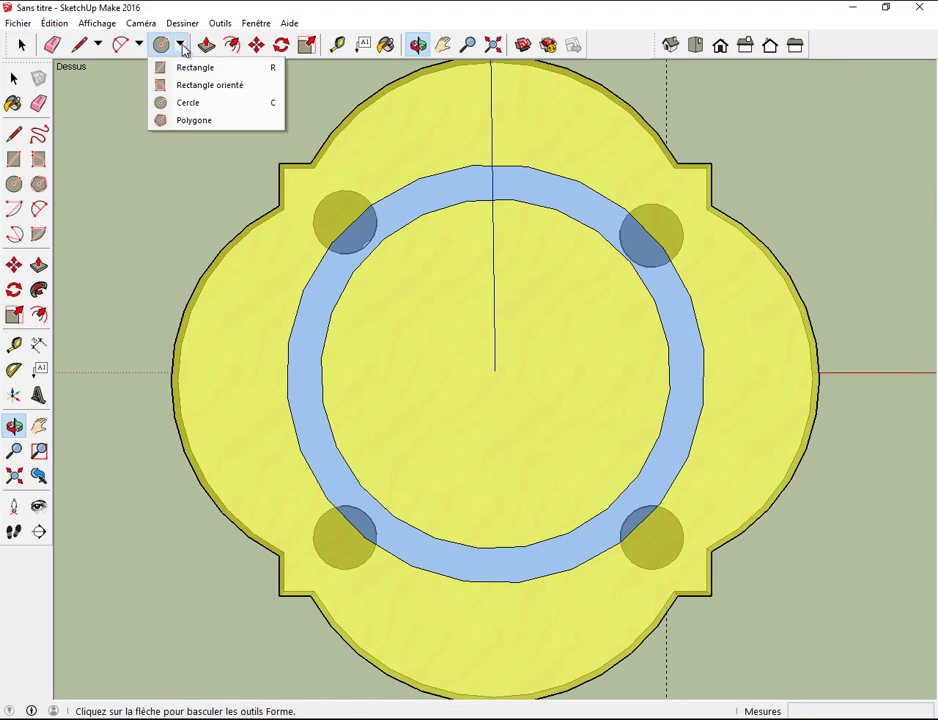
pyautogui.click(165, 120)
pyautogui.click(495, 372)
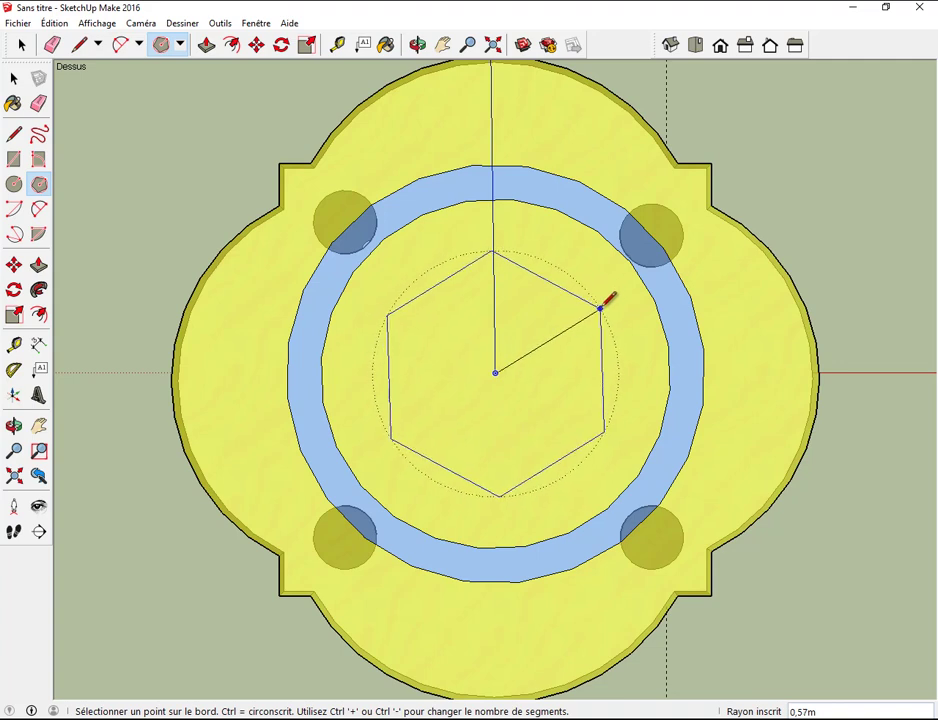
pyautogui.click(601, 309)
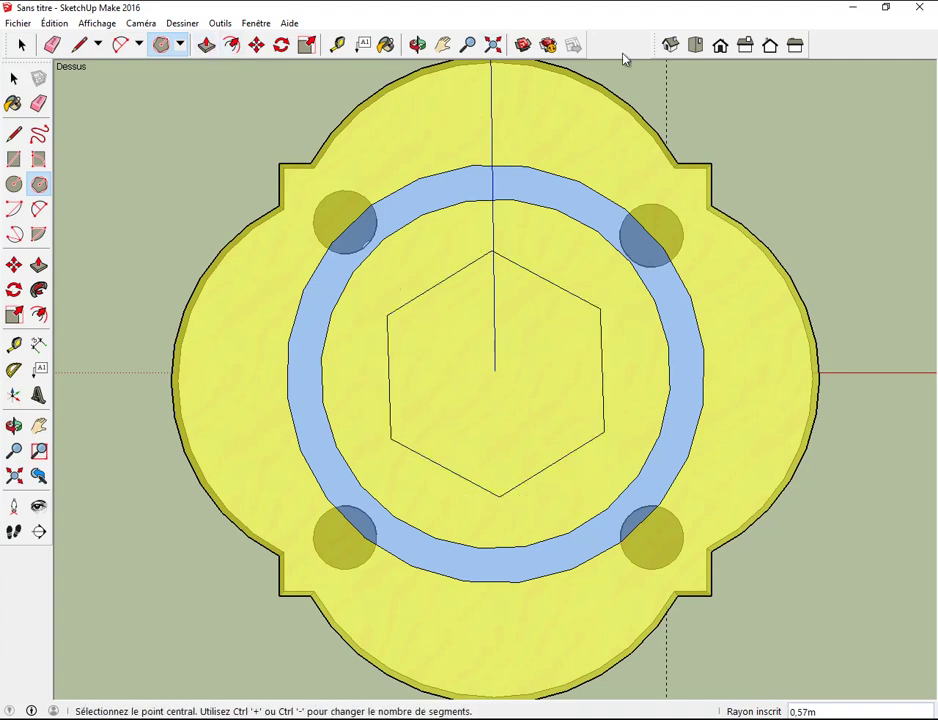
pyautogui.click(417, 44)
pyautogui.moveTo(722, 209)
pyautogui.mouseDown()
pyautogui.moveTo(604, 299)
pyautogui.moveTo(567, 203)
pyautogui.moveTo(477, 199)
pyautogui.mouseUp()
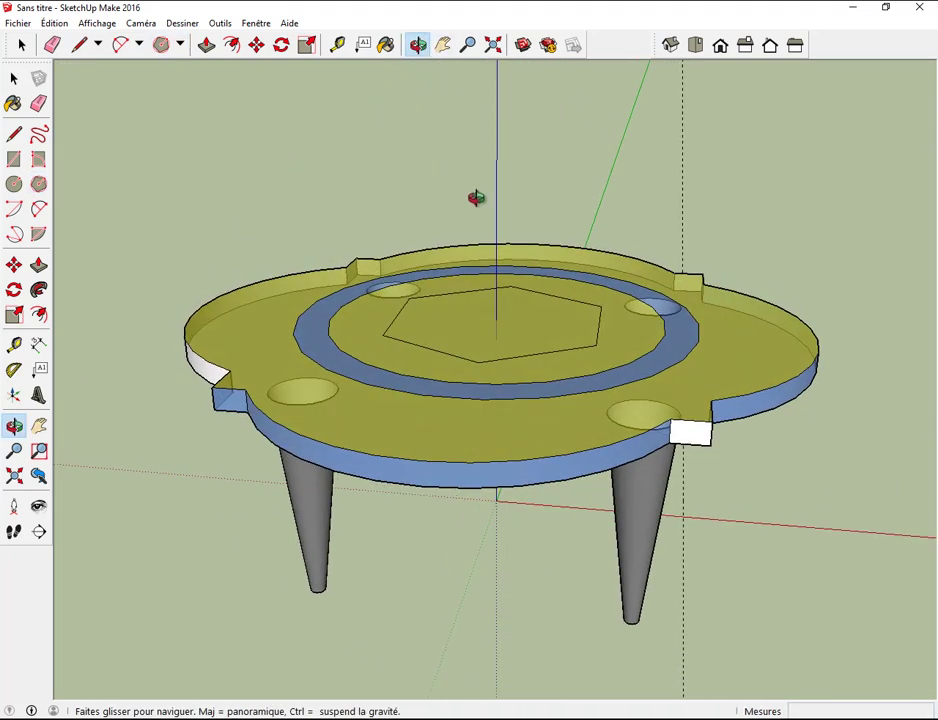
# Push the central hexagon face down 1.10 m through the table top to form a hexagonal column
pyautogui.click(206, 47)
pyautogui.click(444, 321)
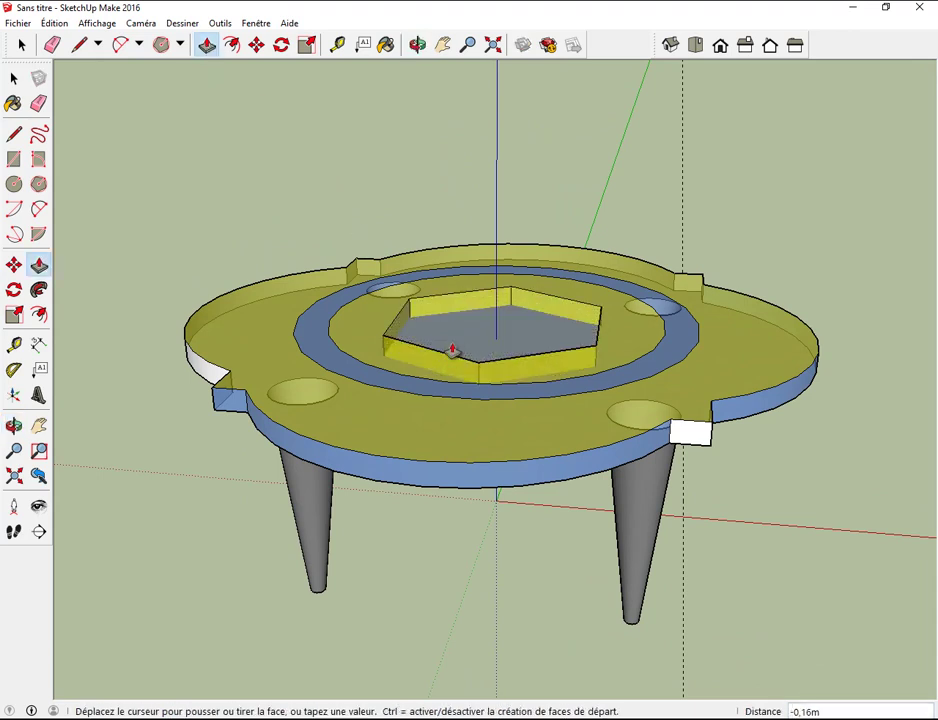
pyautogui.click(459, 350)
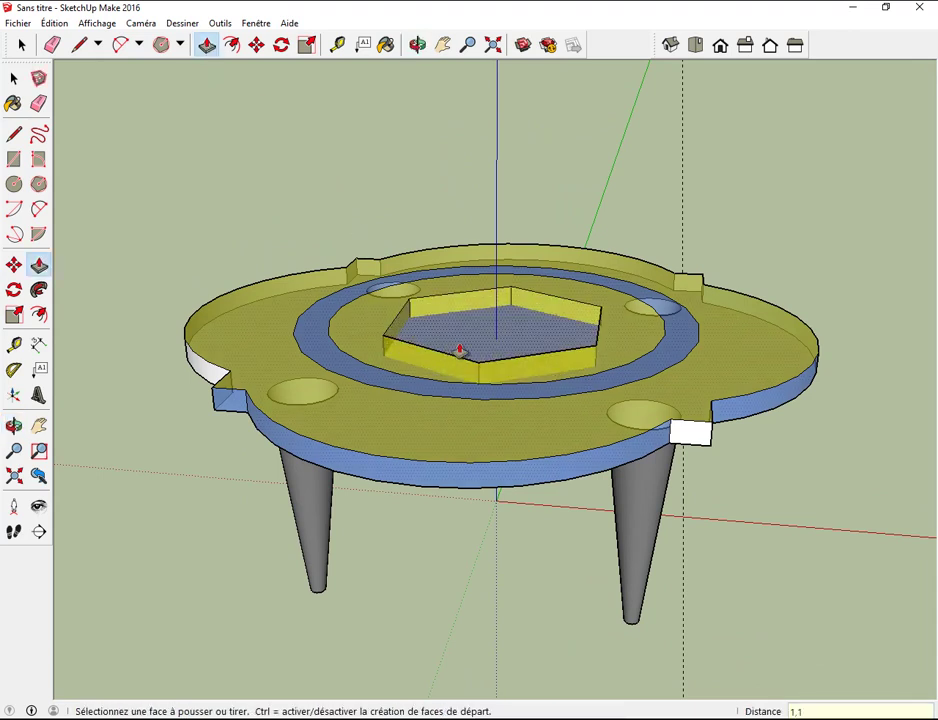
pyautogui.press('Return')
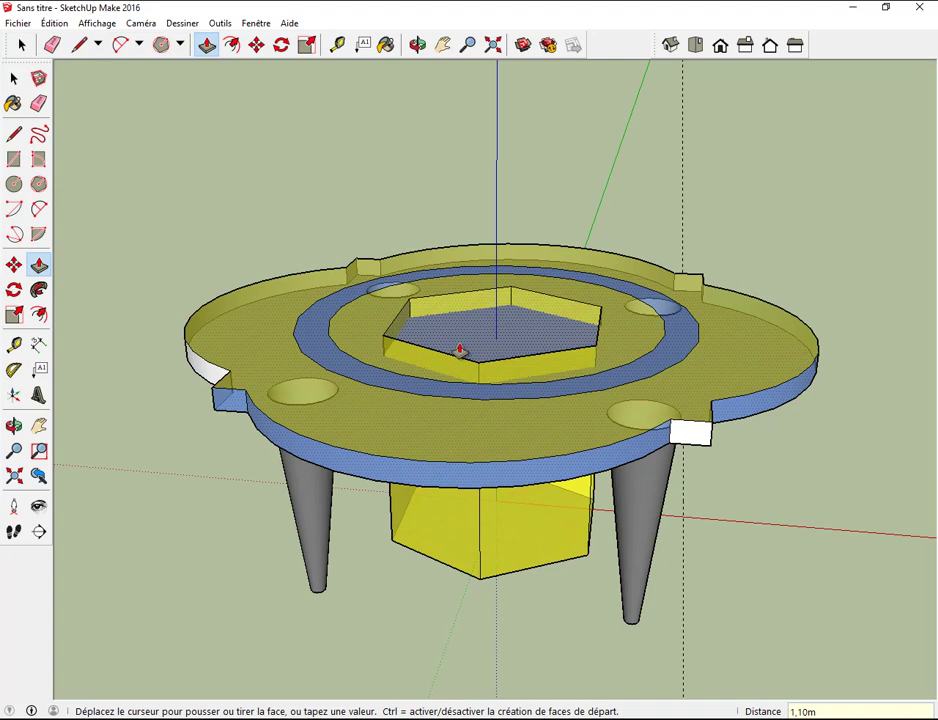